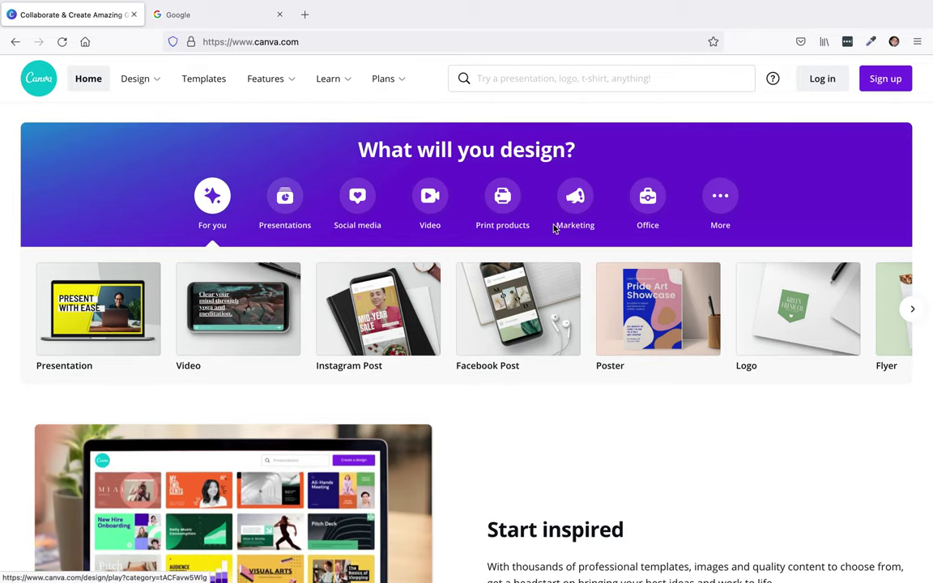
# Start a new Canva account sign-up using an email address.
pyautogui.click(279, 41)
pyautogui.click(279, 41)
pyautogui.press('Escape')
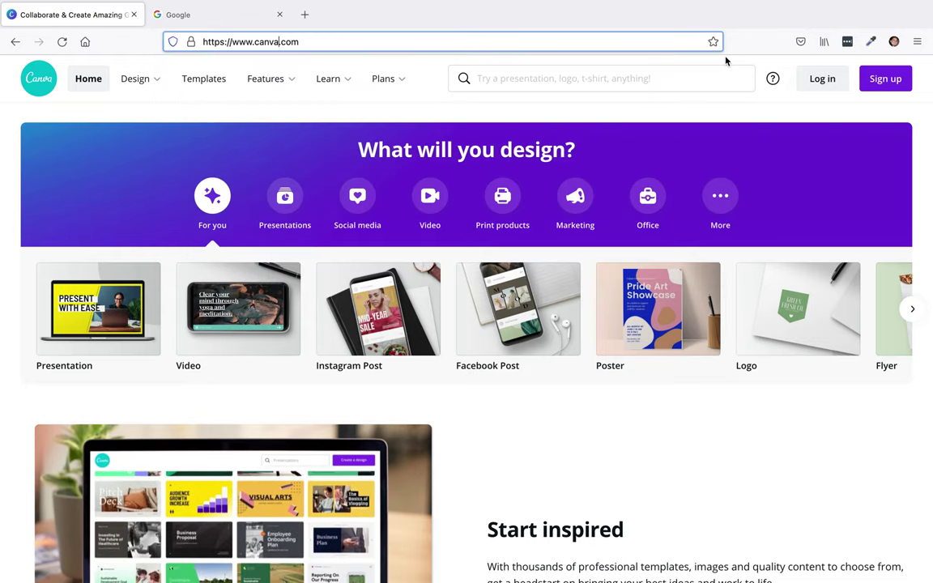
pyautogui.click(878, 84)
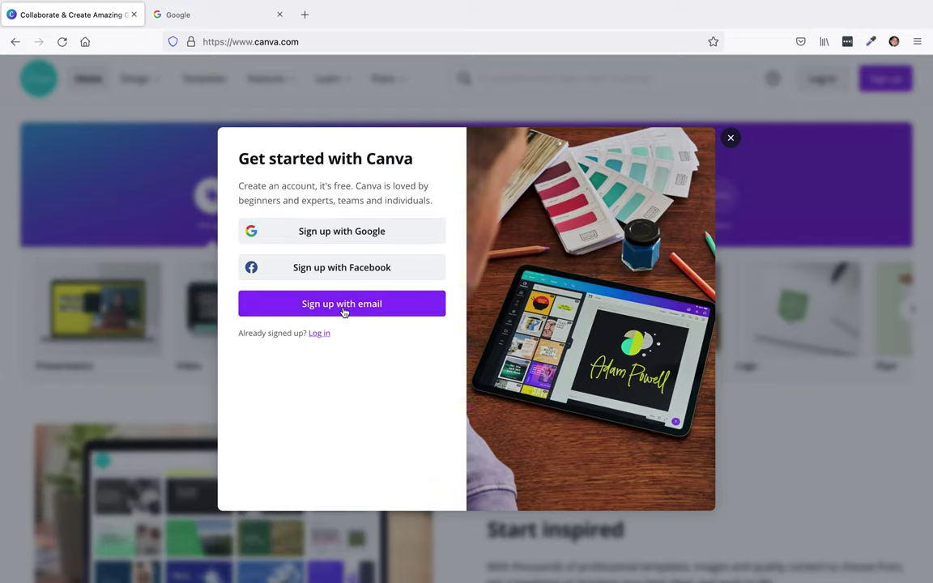
pyautogui.click(342, 305)
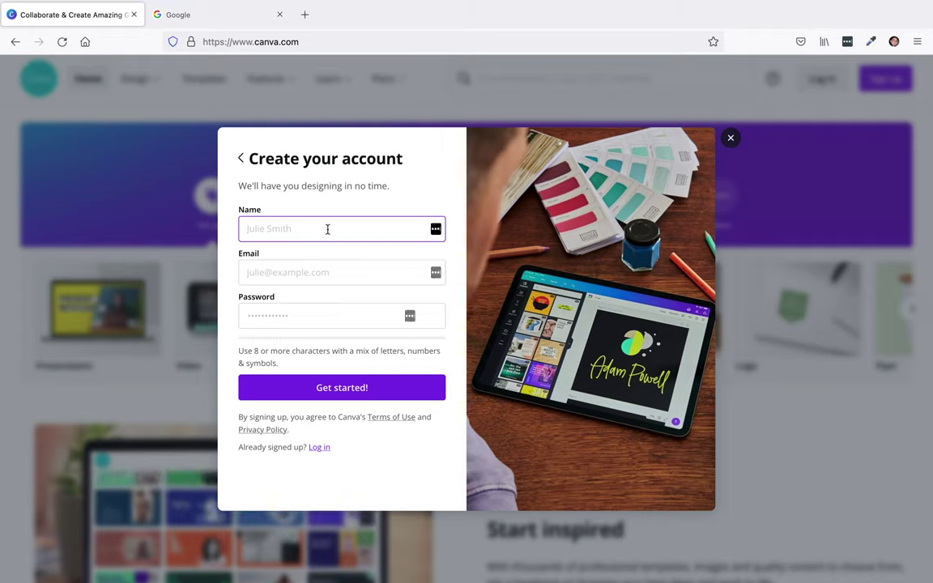
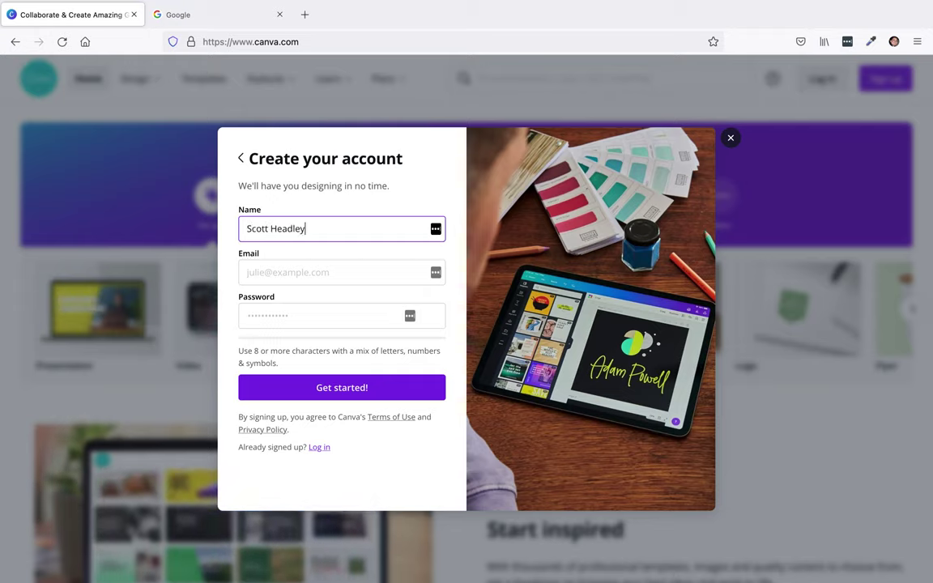
# Enter the user's full name, e-mail address and account password, then submit the sign-up.
pyautogui.press('Tab')
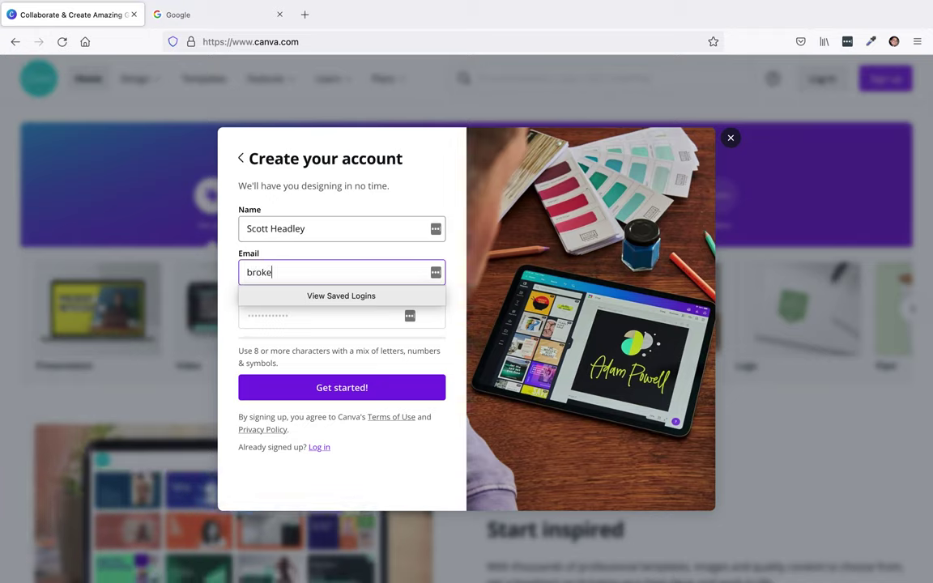
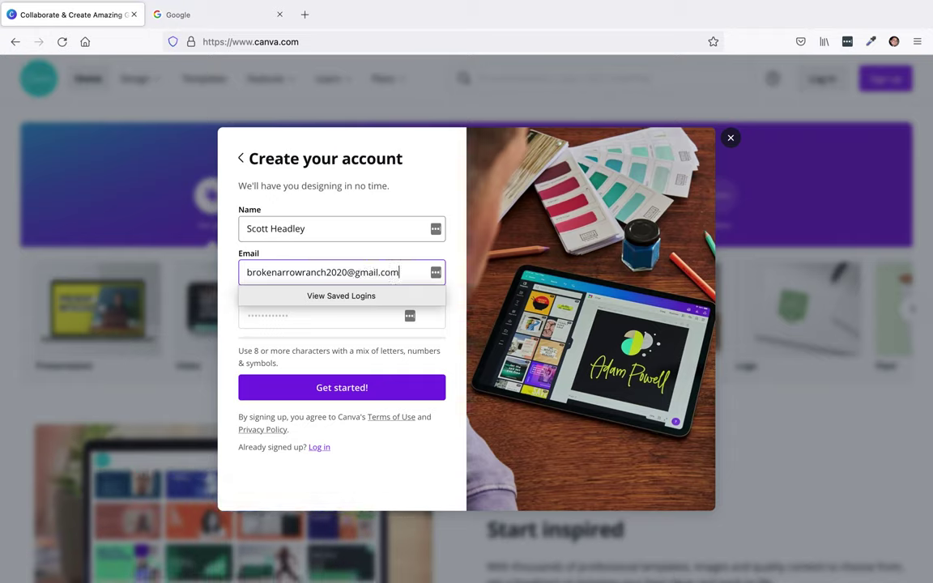
pyautogui.click(309, 252)
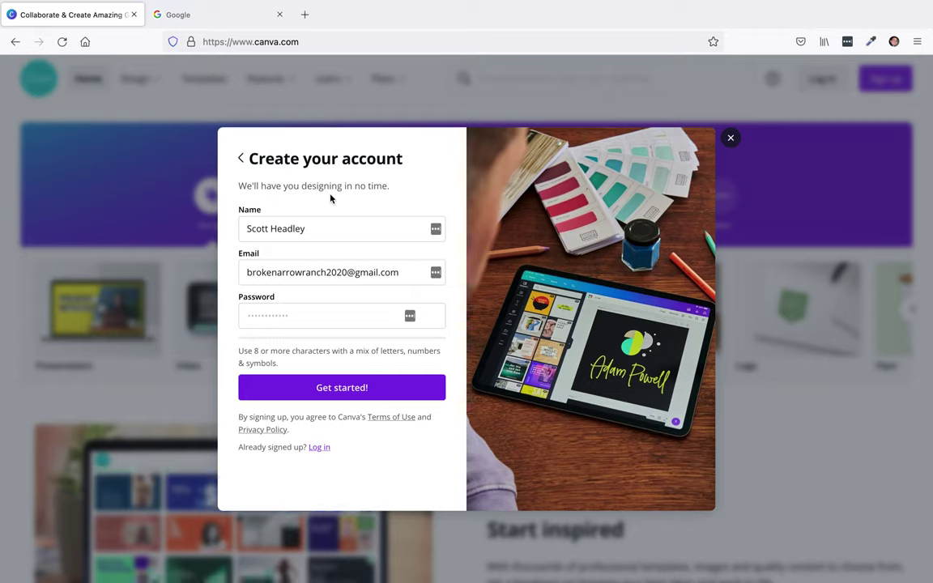
pyautogui.click(309, 314)
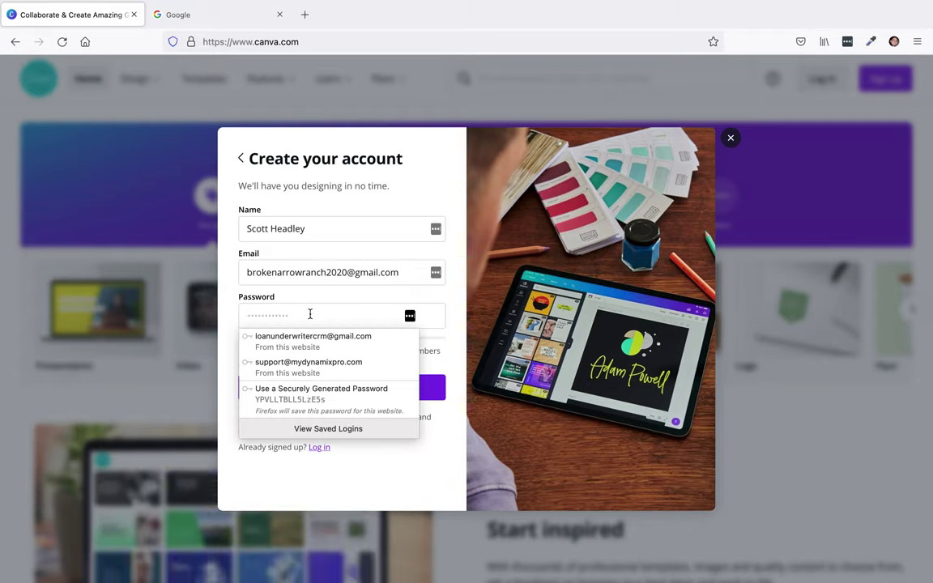
pyautogui.press('Escape')
pyautogui.write('••••')
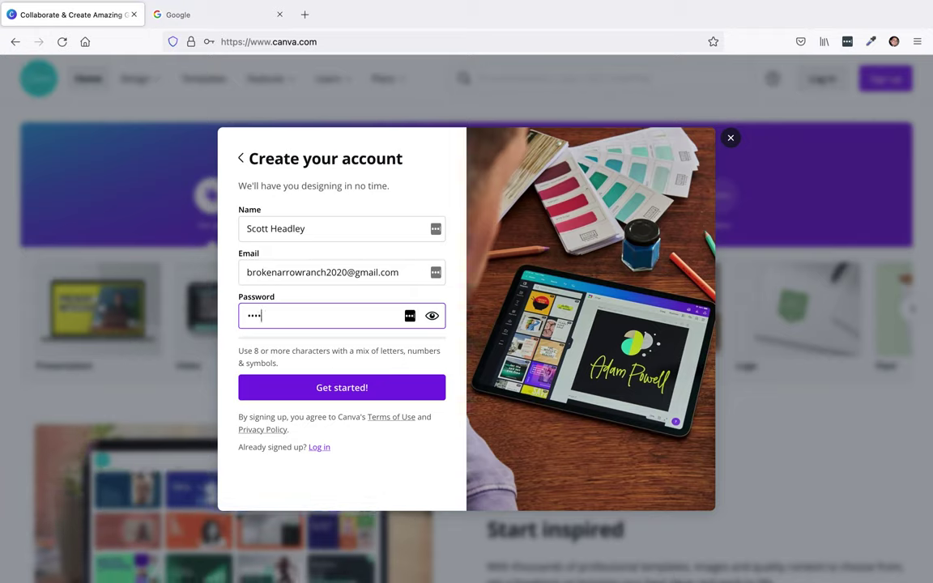
pyautogui.write('•••••')
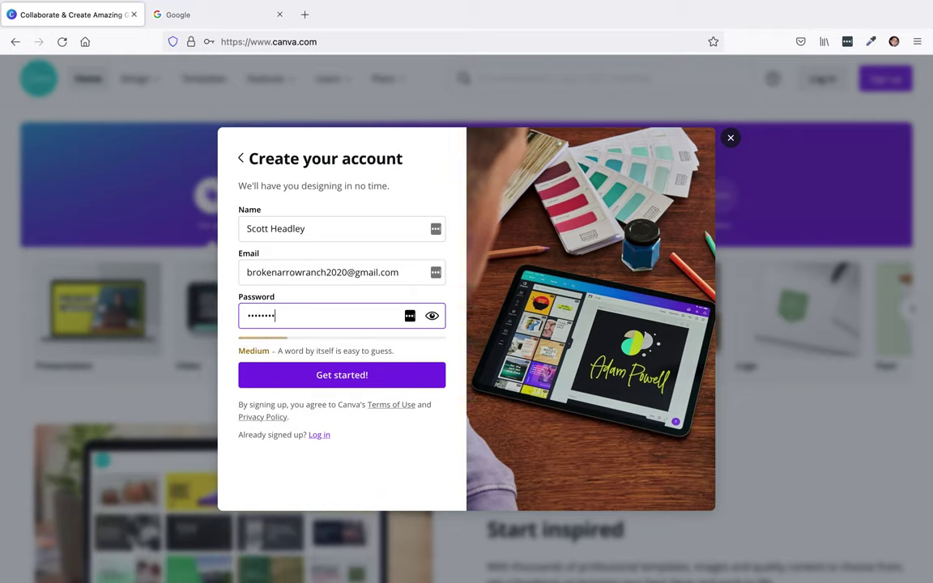
pyautogui.click(333, 374)
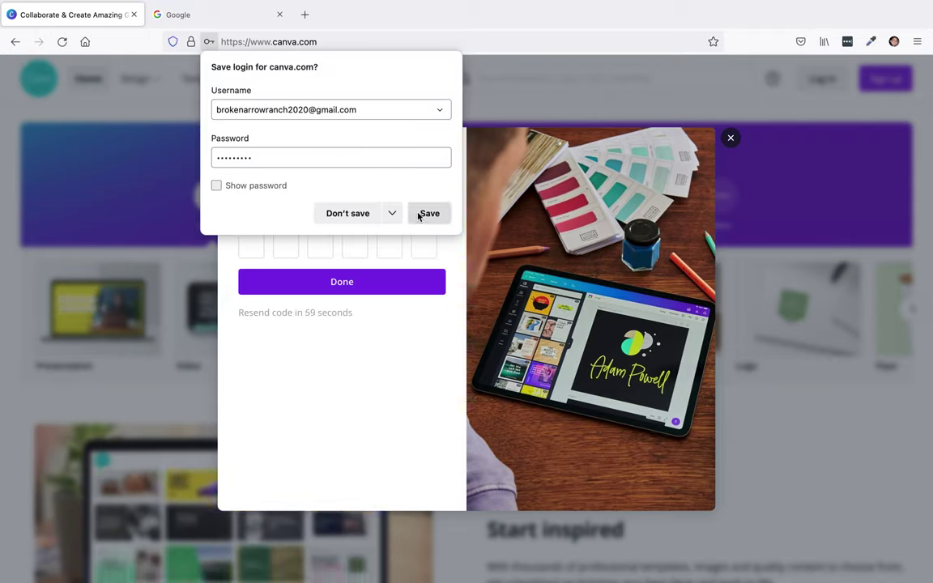
# Let Firefox save the login, then read Canva's verification-code email in Gmail before returning to Canva.
pyautogui.click(423, 217)
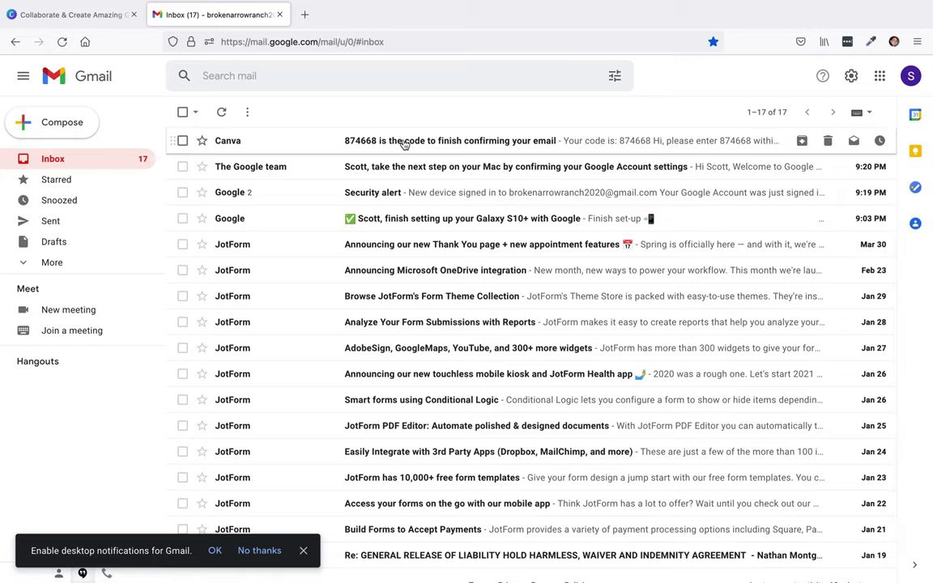
pyautogui.click(403, 143)
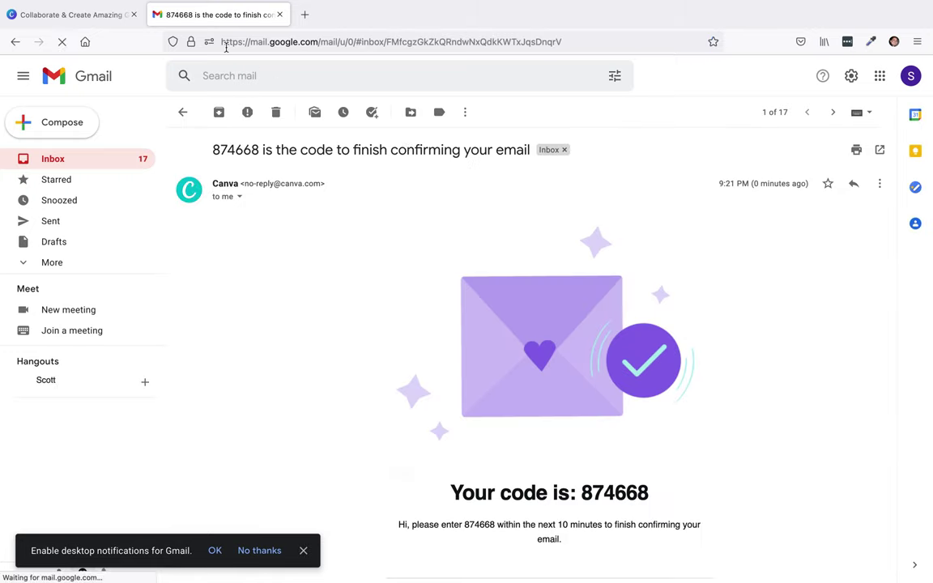
pyautogui.click(81, 14)
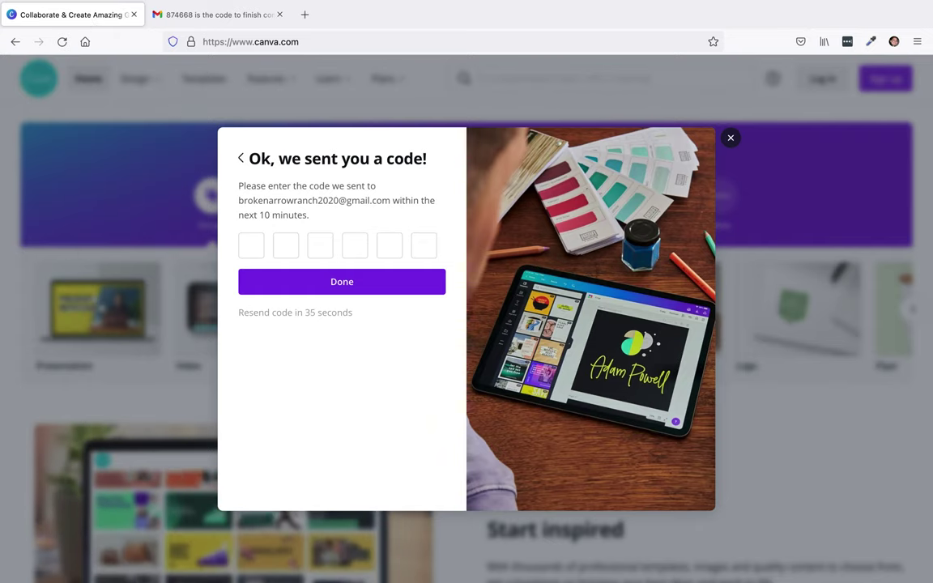
# Submit the emailed six-digit verification code and choose Small business as the account's use.
pyautogui.click(250, 244)
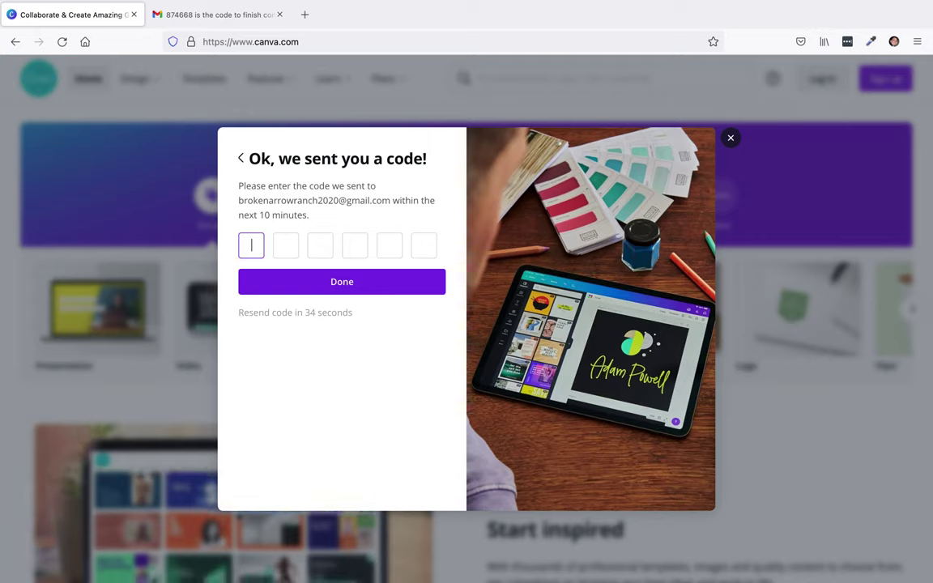
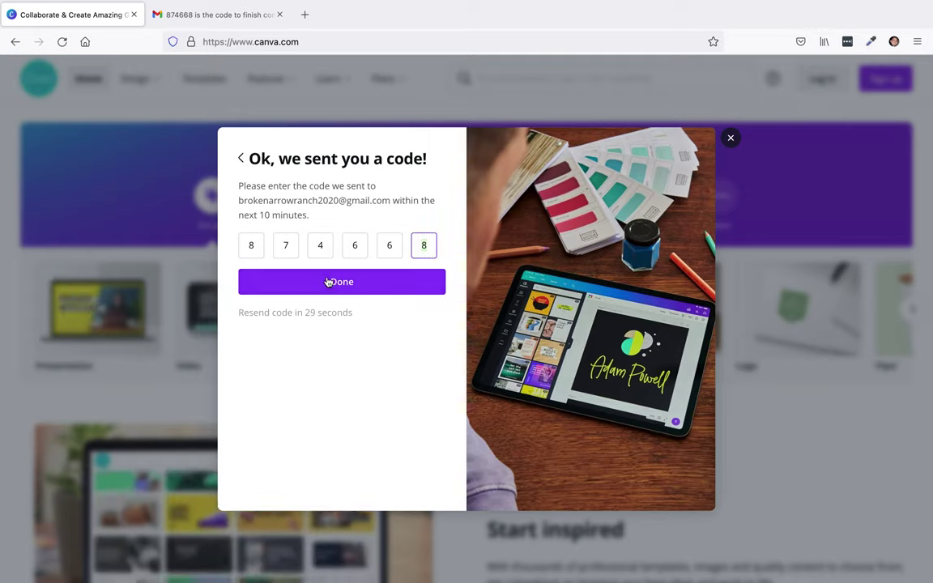
pyautogui.click(332, 282)
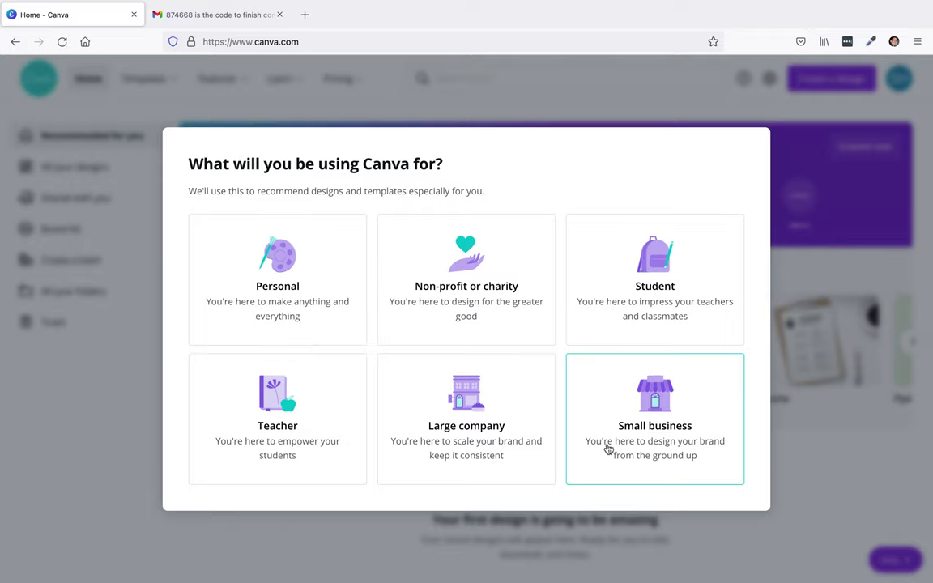
pyautogui.click(641, 420)
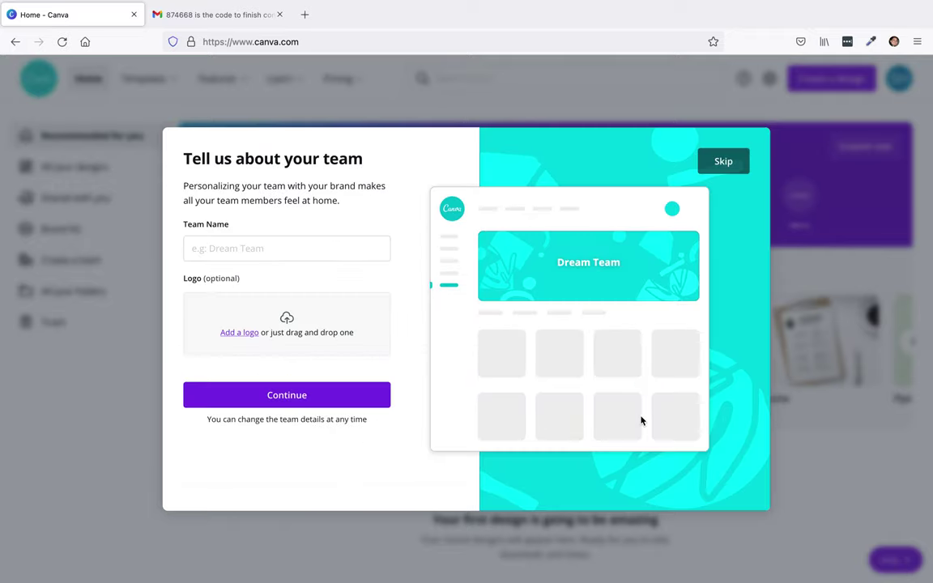
# Type a team name, then clear the team name field again.
pyautogui.click(293, 248)
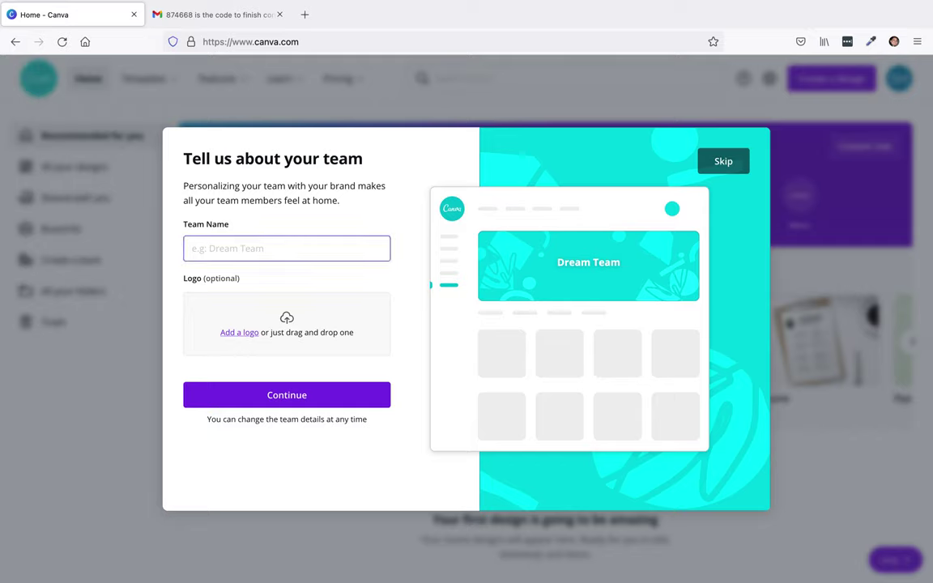
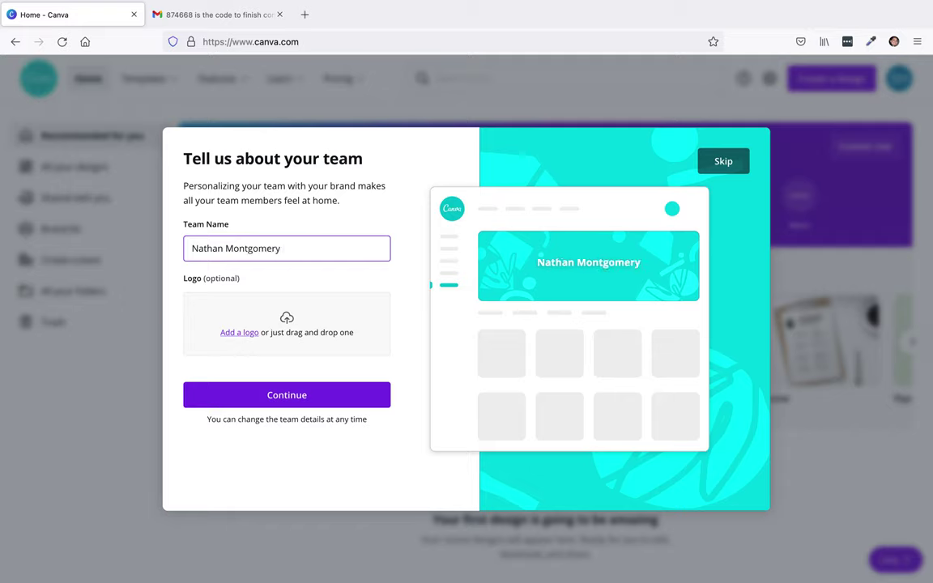
pyautogui.write(' Real')
pyautogui.press('BackSpace')
pyautogui.press('BackSpace')
pyautogui.write('al')
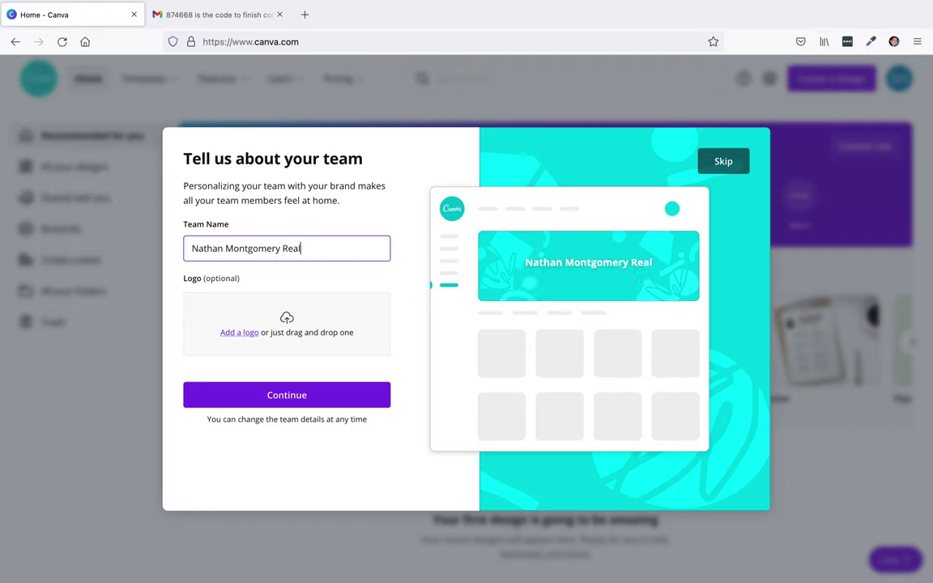
pyautogui.tripleClick(284, 248)
pyautogui.press('BackSpace')
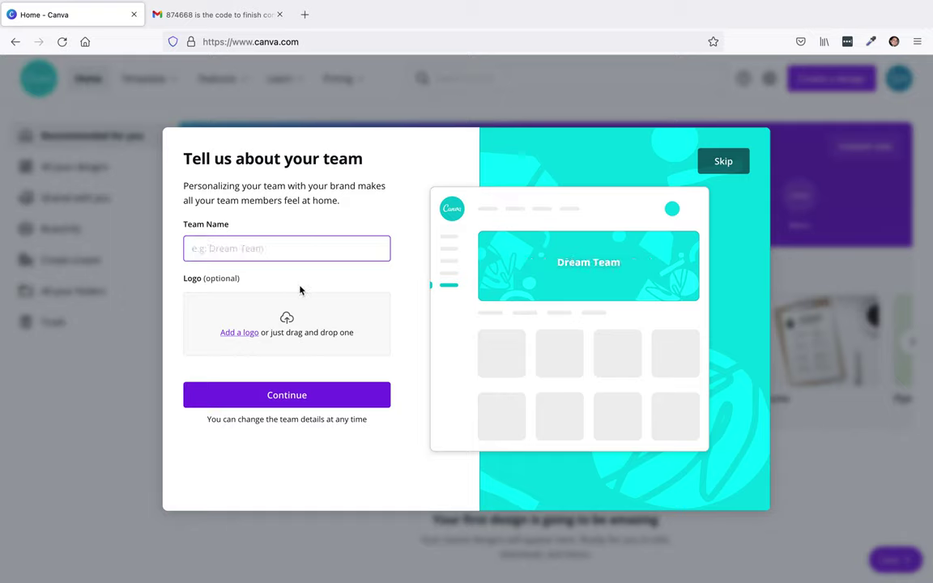
pyautogui.click(300, 289)
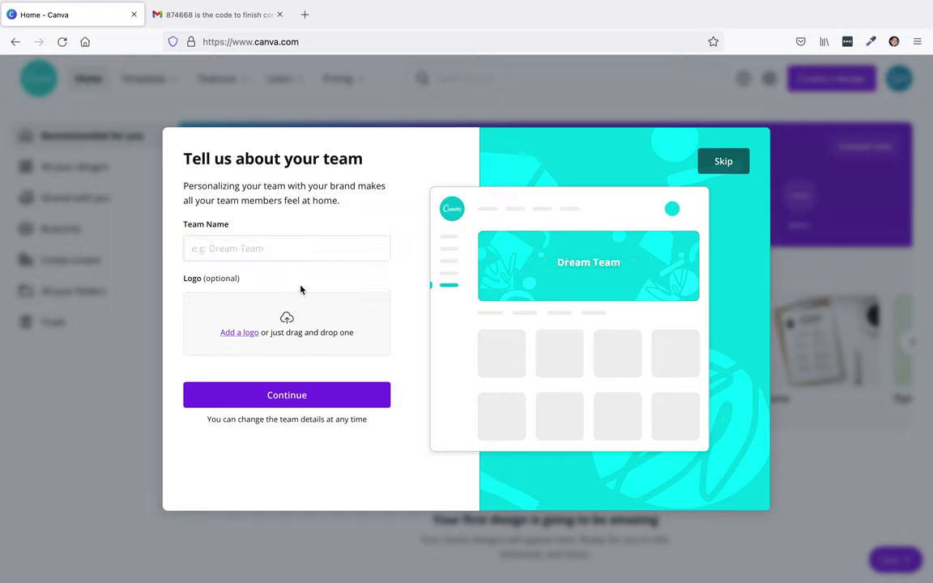
# Skip the team details step and decline the Canva Pro free trial.
pyautogui.click(293, 392)
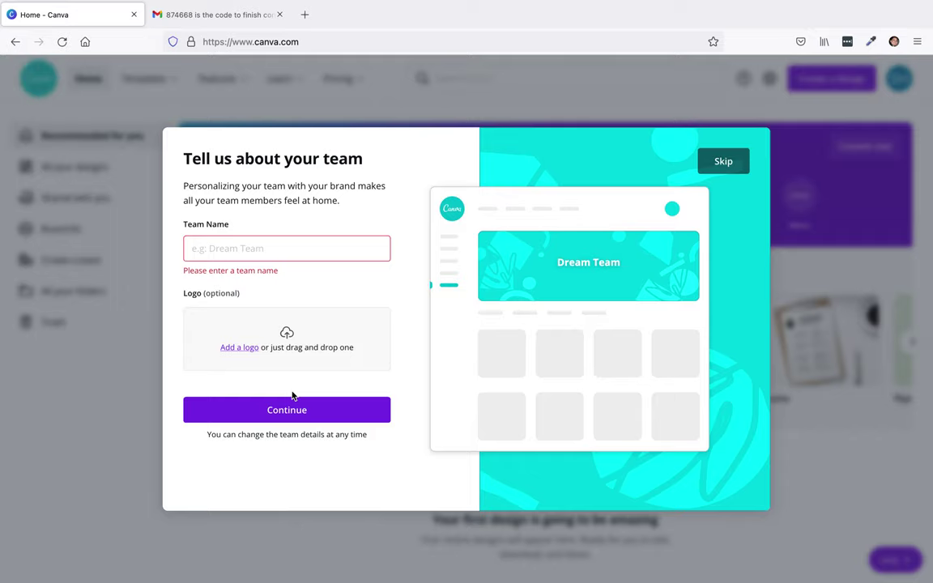
pyautogui.click(728, 163)
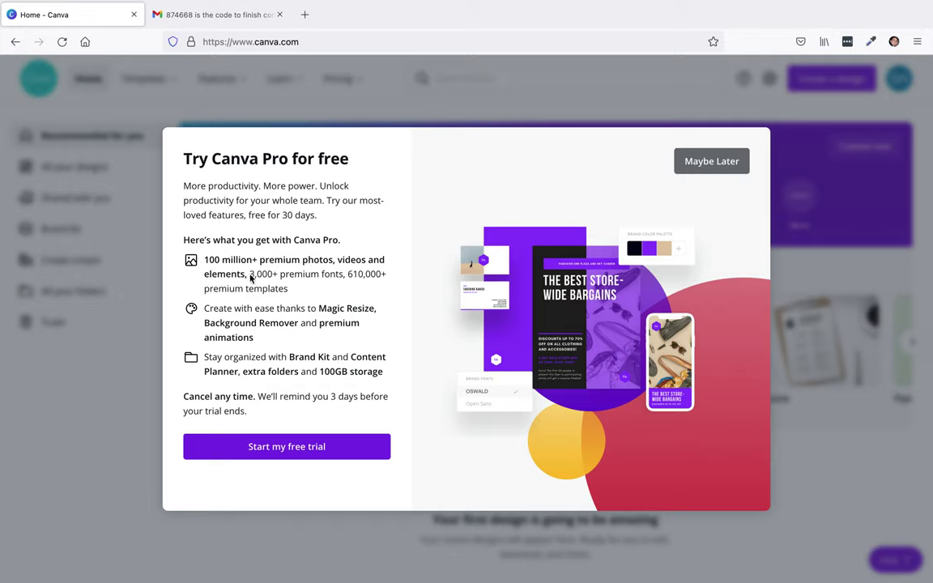
pyautogui.click(714, 164)
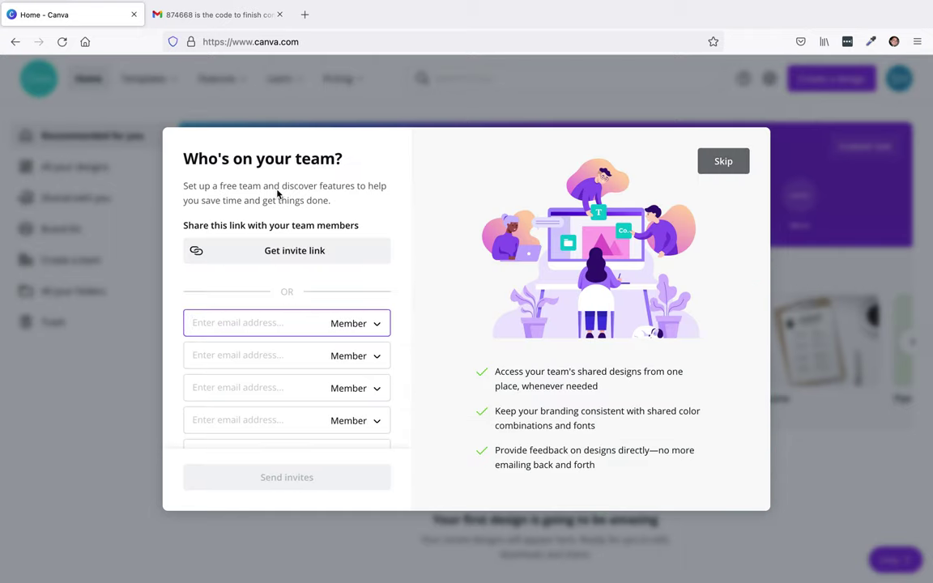
# Skip inviting team members, create a blank Facebook Post design, then go back home.
pyautogui.click(724, 163)
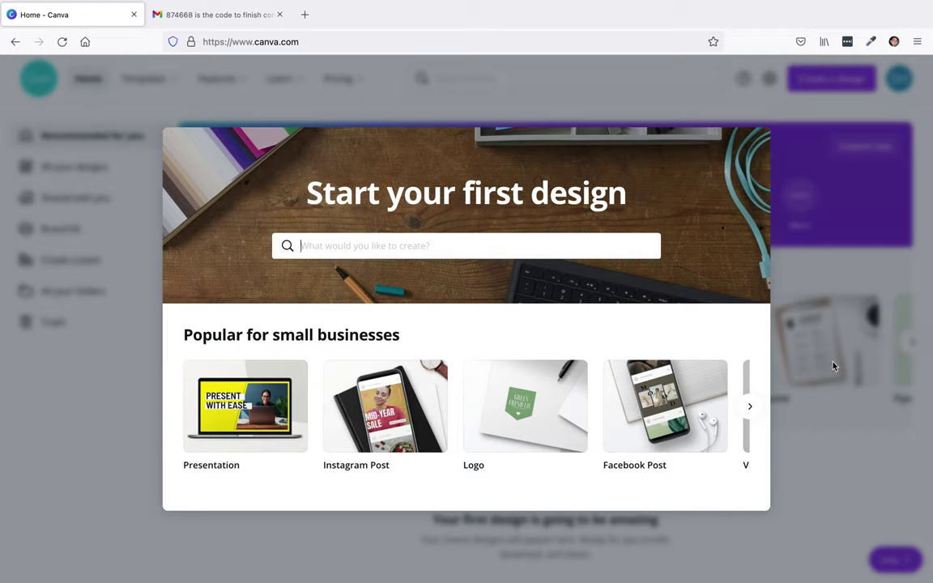
pyautogui.click(558, 241)
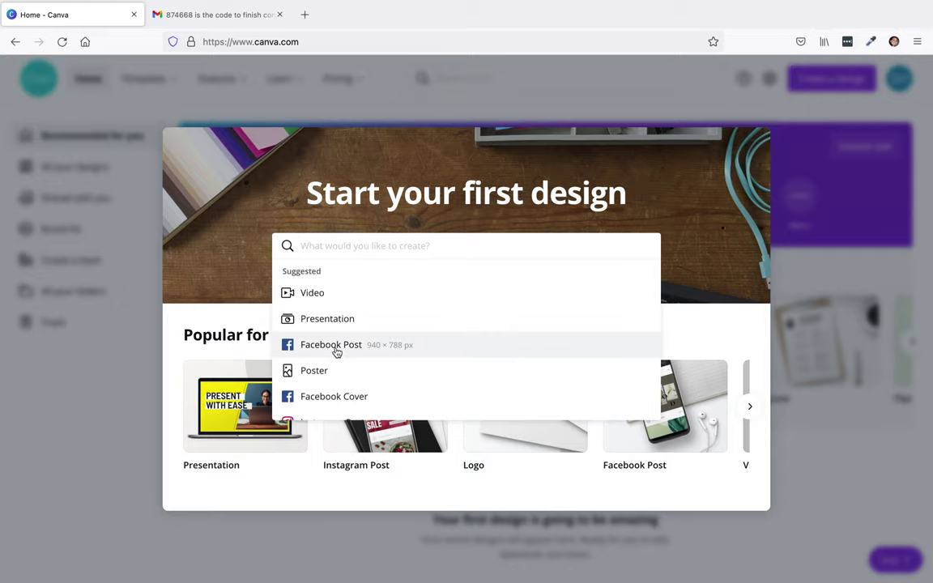
pyautogui.click(336, 348)
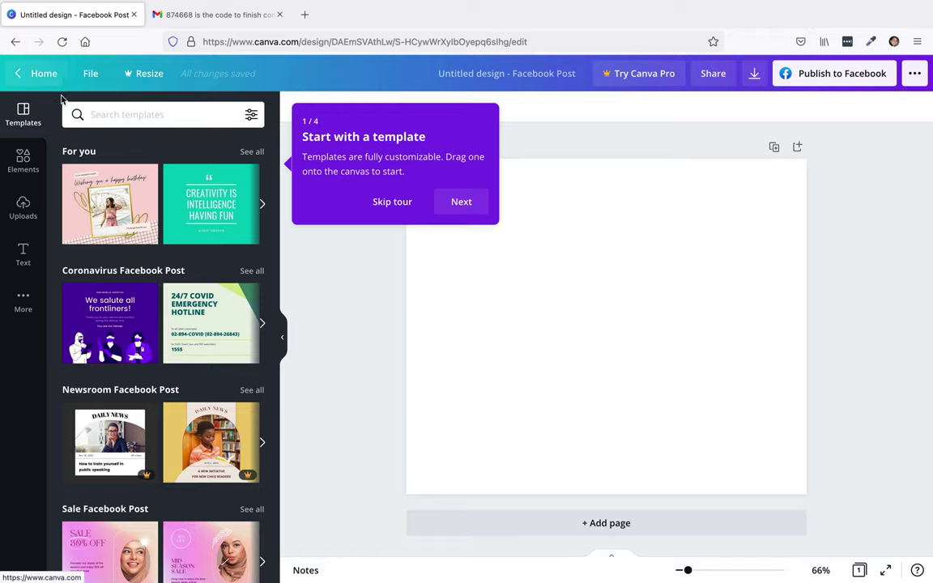
pyautogui.click(41, 74)
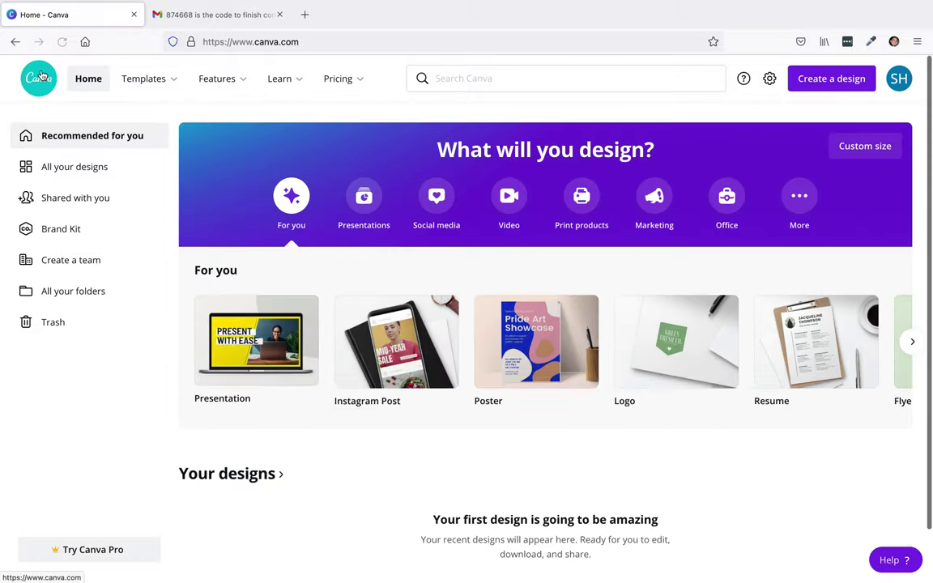
# Create another Facebook Post from the Social media category and dismiss the template tour.
pyautogui.click(487, 78)
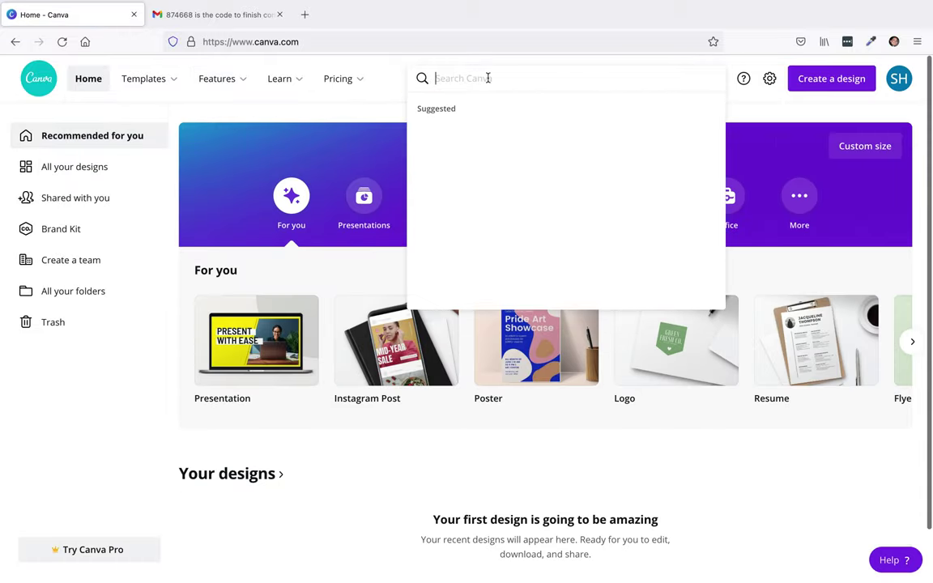
pyautogui.click(368, 110)
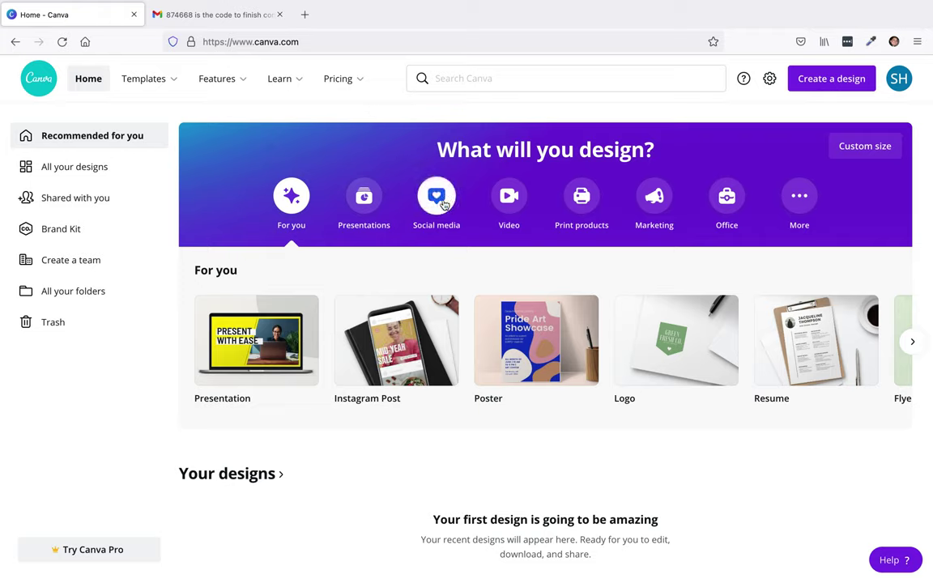
pyautogui.click(442, 205)
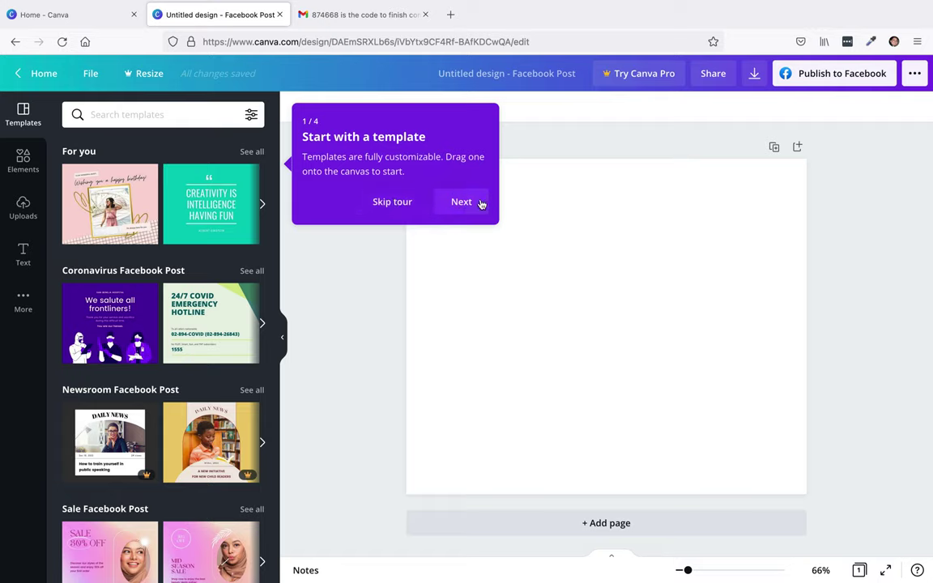
pyautogui.click(383, 203)
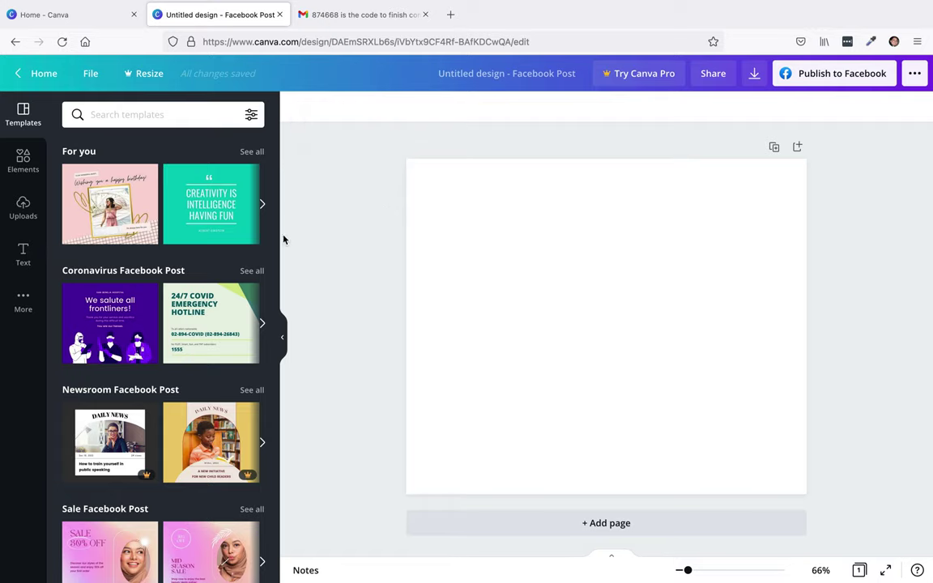
# Scroll down through the Facebook Post template categories and back up.
pyautogui.scroll(-1, 232, 269)
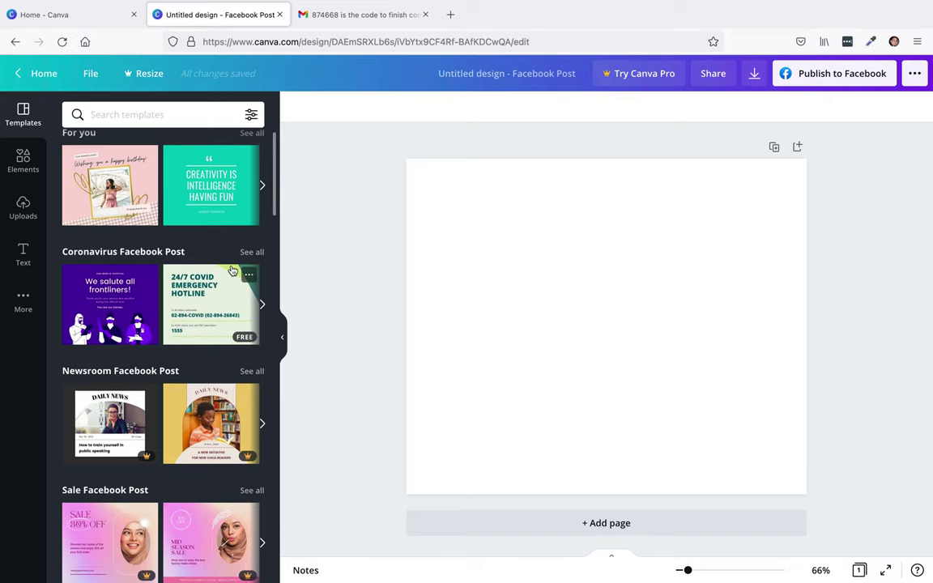
pyautogui.scroll(1, 96, 156)
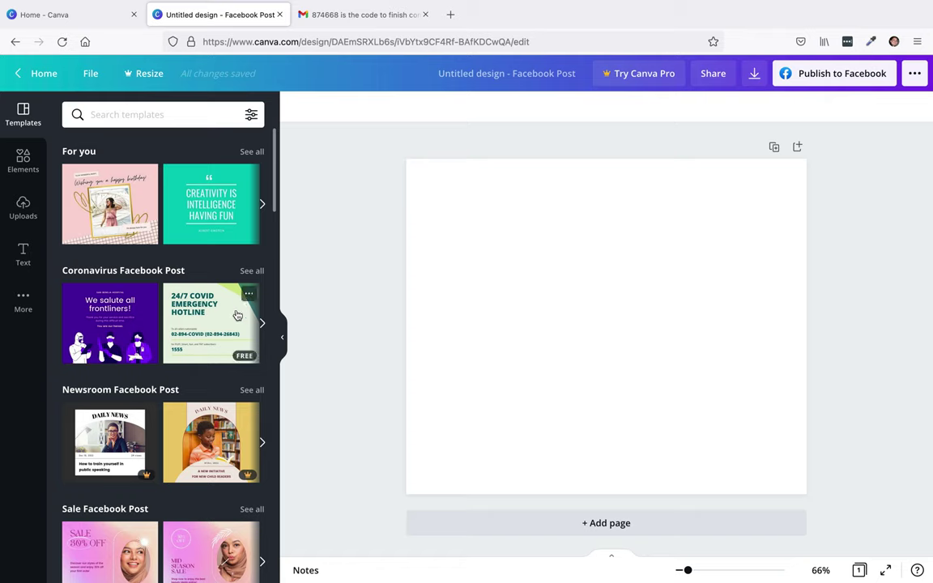
pyautogui.scroll(-4, 234, 314)
pyautogui.scroll(-4, 237, 314)
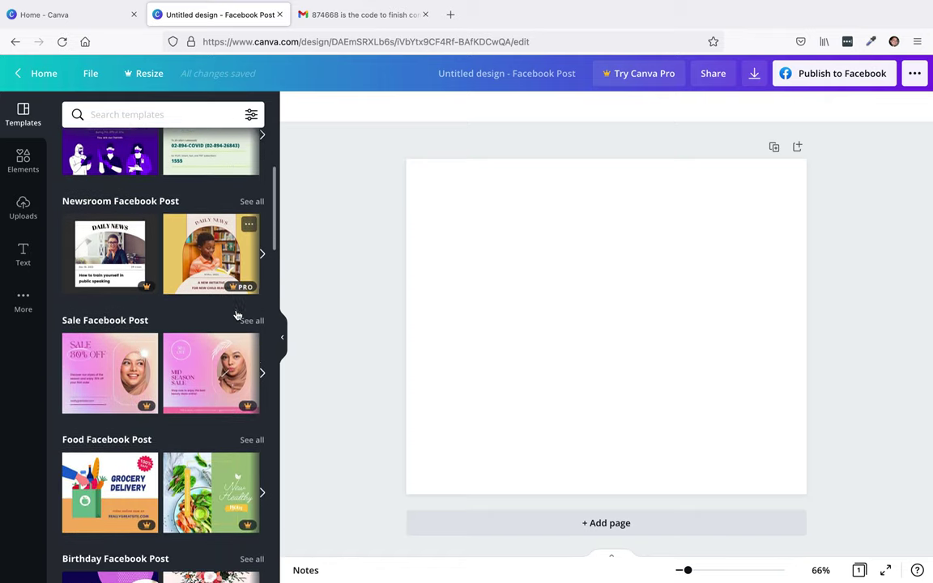
pyautogui.scroll(-5, 236, 314)
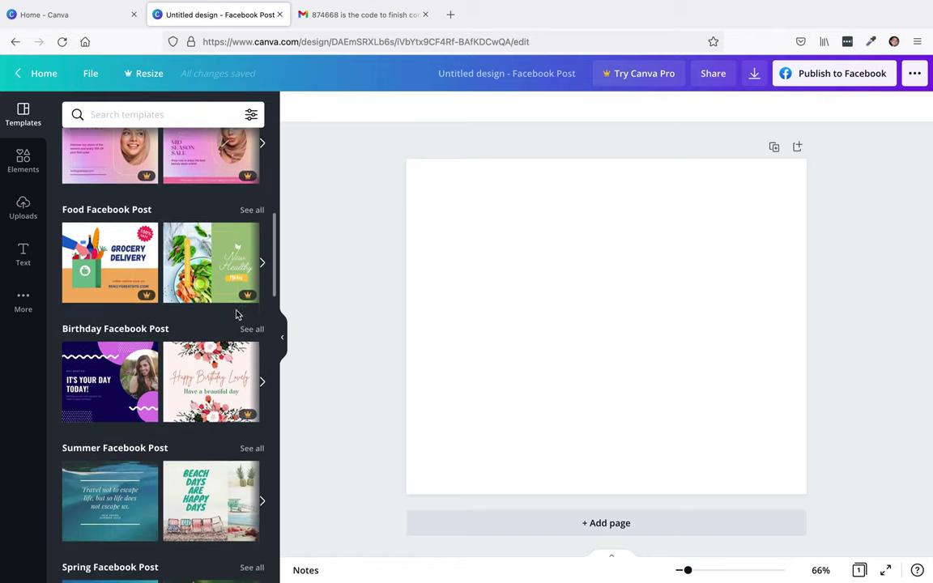
pyautogui.scroll(-1, 236, 314)
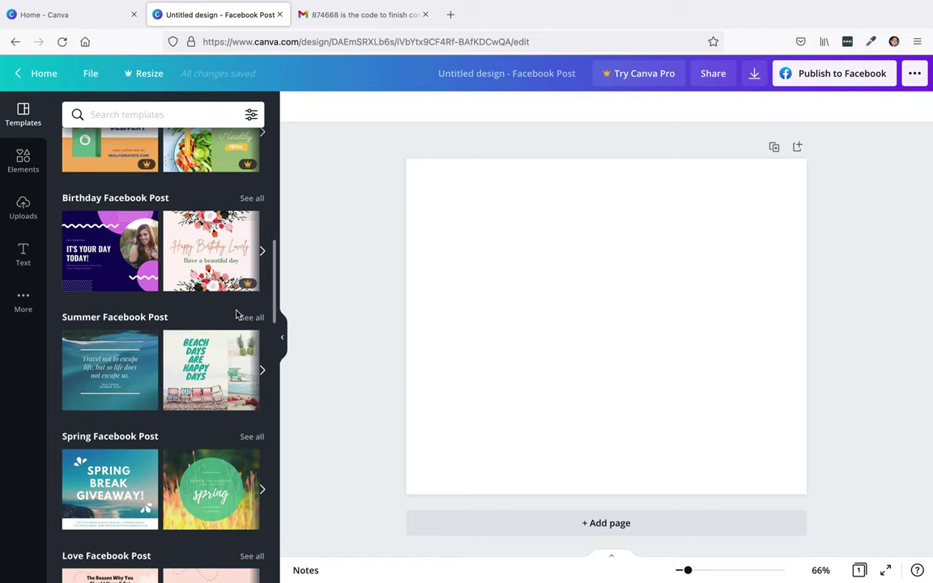
pyautogui.scroll(-4, 236, 314)
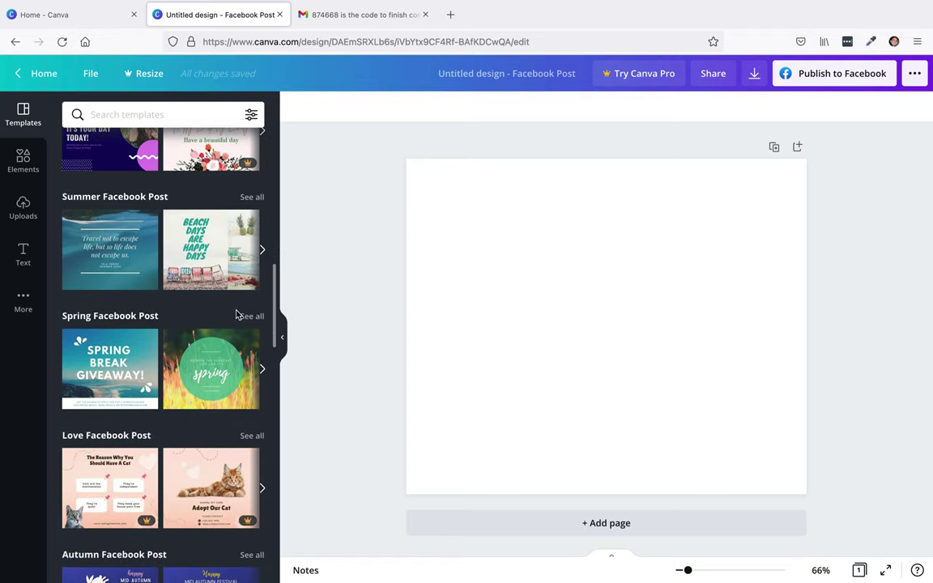
pyautogui.scroll(-5, 237, 314)
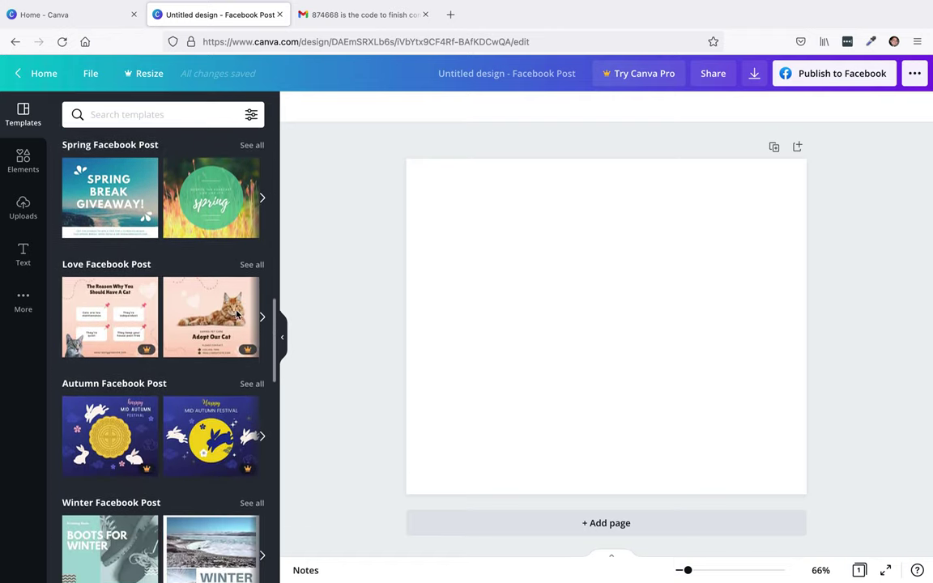
pyautogui.scroll(-4, 236, 314)
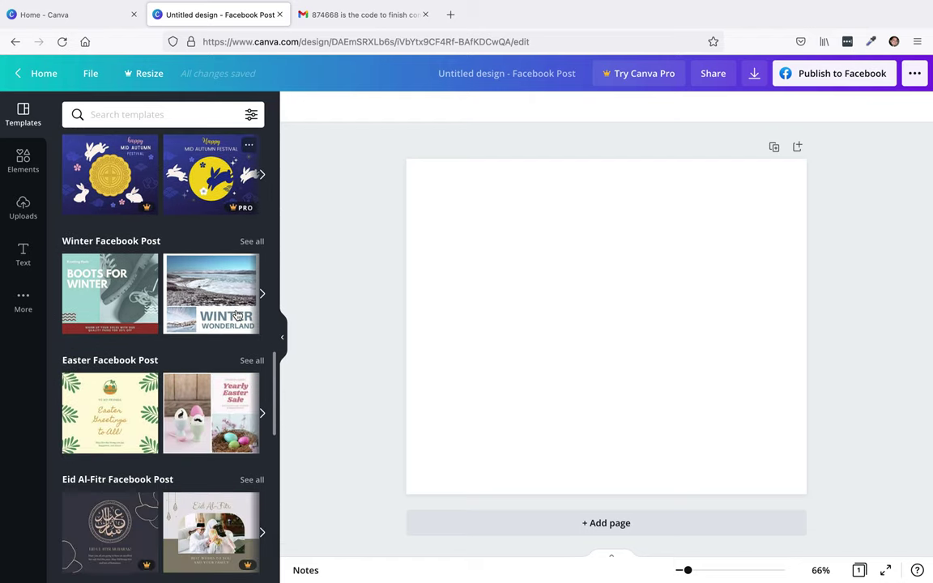
pyautogui.scroll(-7, 236, 314)
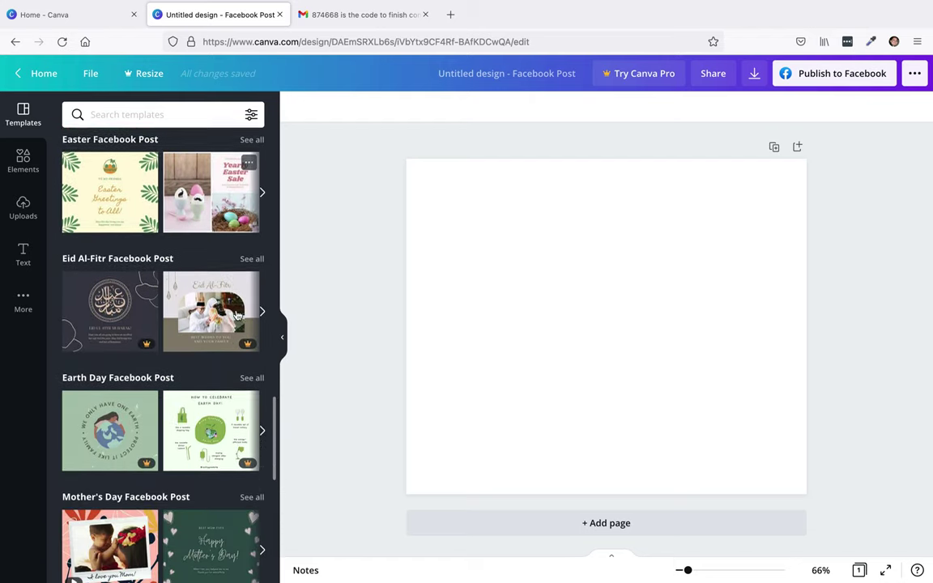
pyautogui.scroll(-8, 237, 314)
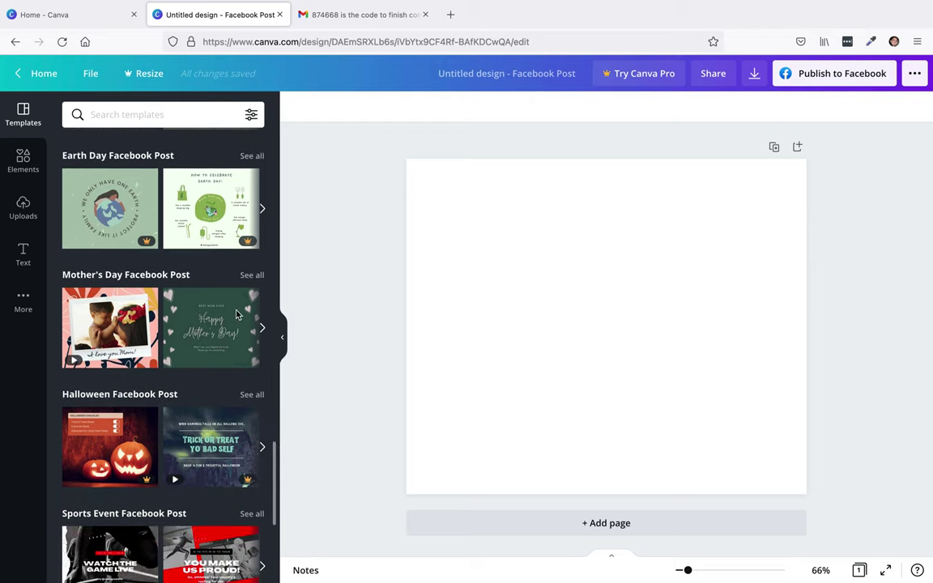
pyautogui.scroll(-6, 236, 314)
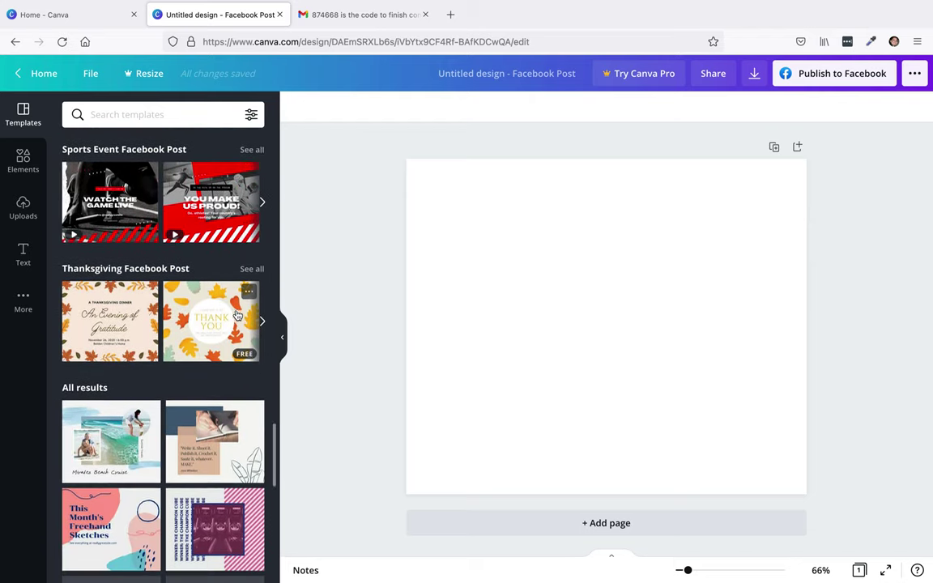
pyautogui.scroll(-7, 236, 314)
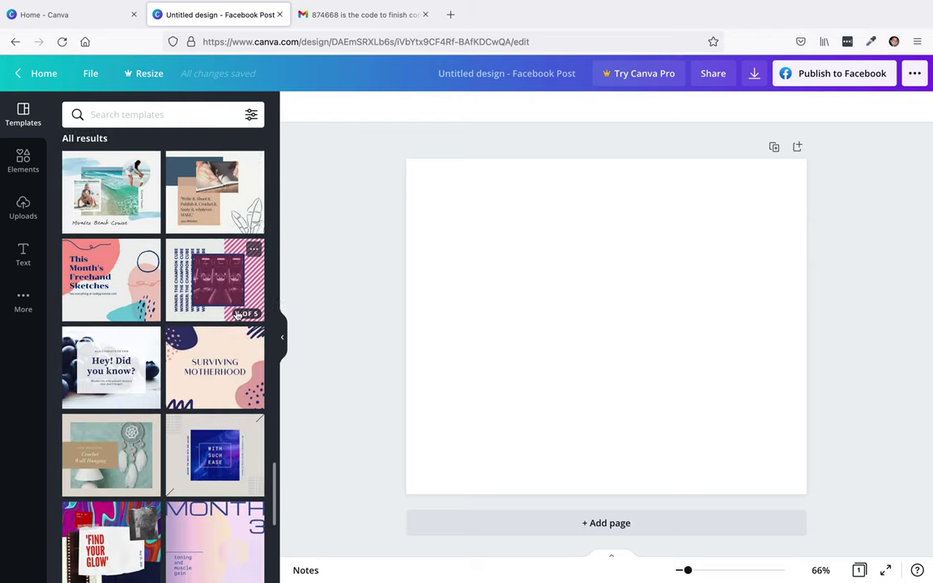
pyautogui.scroll(-11, 236, 314)
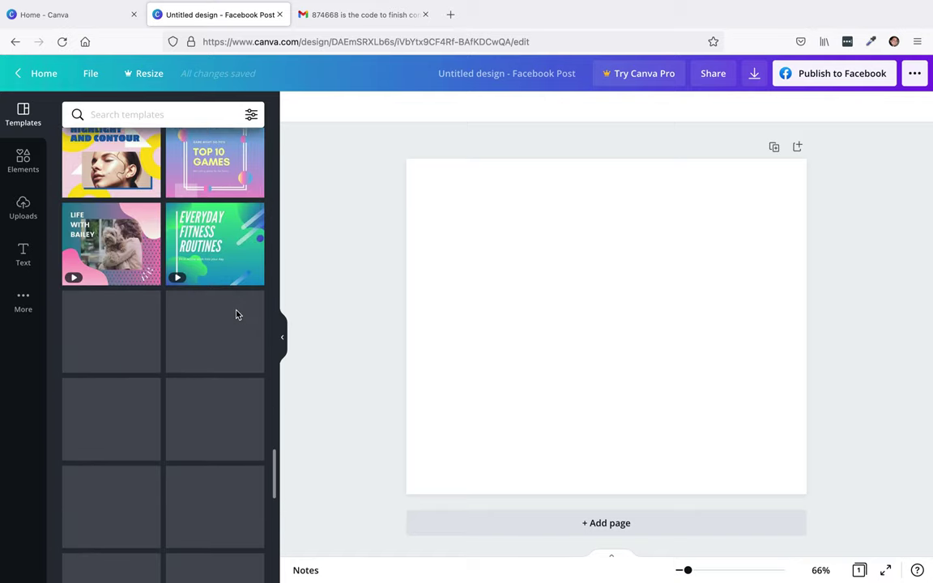
pyautogui.scroll(20, 234, 312)
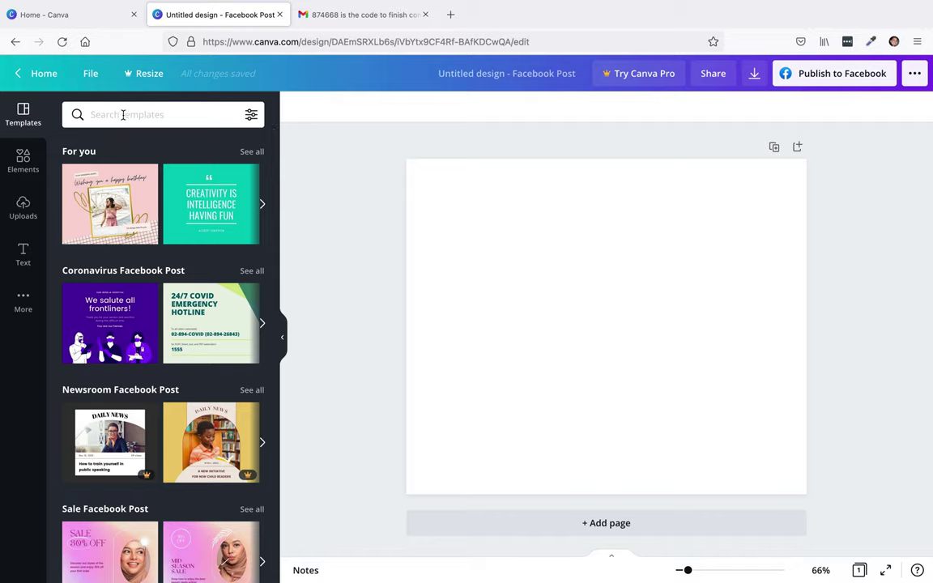
# Search templates for 'quote facebook post' and apply the orange 'Winter is an etching' template.
pyautogui.write('quote ')
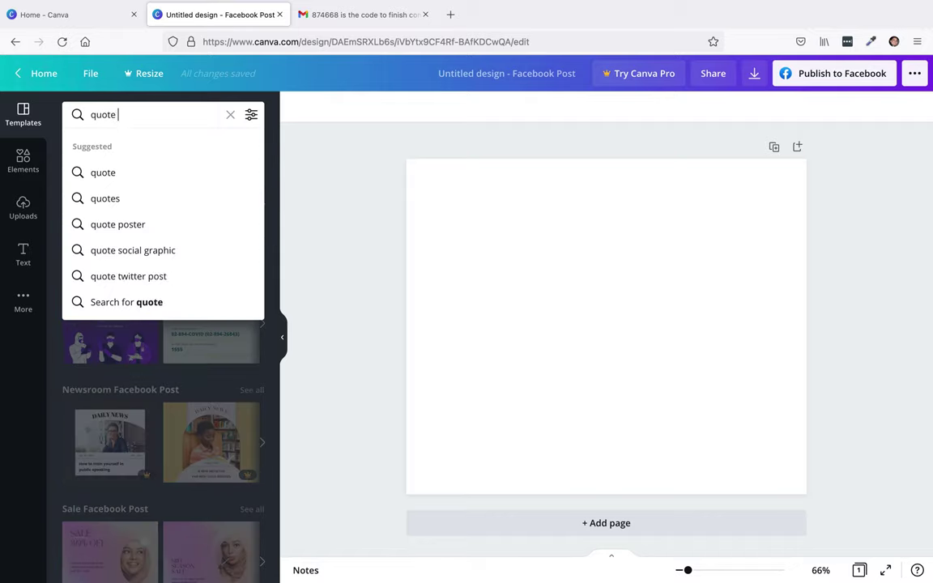
pyautogui.write('facebook post')
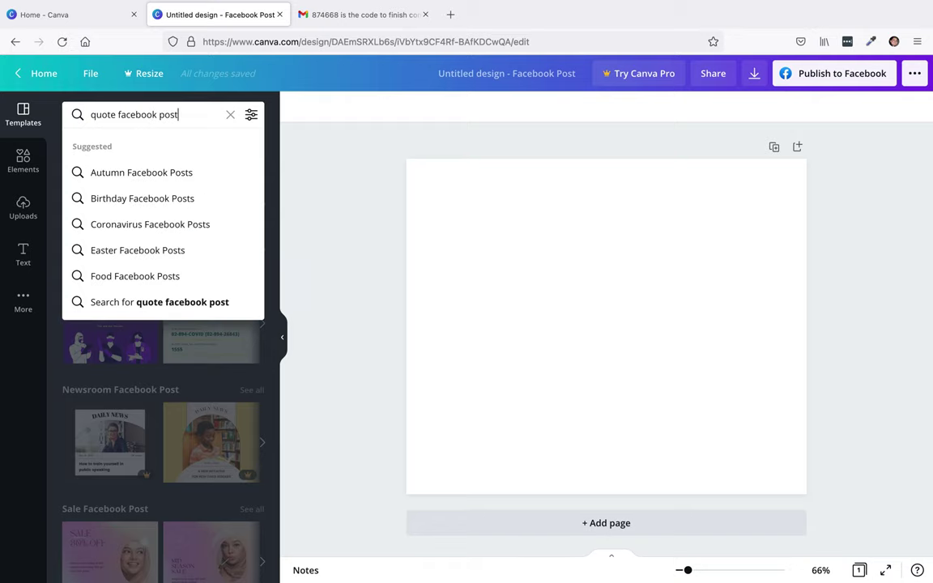
pyautogui.press('Return')
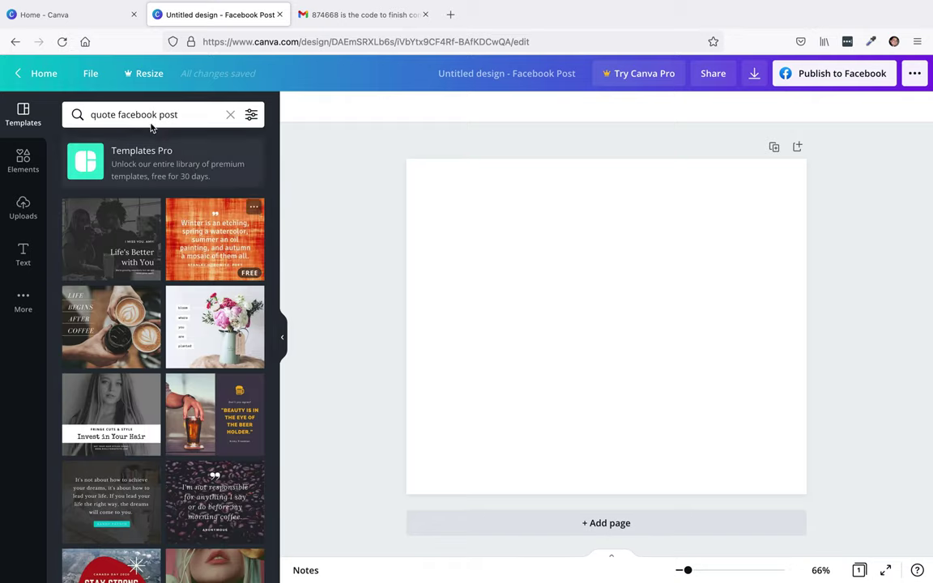
pyautogui.click(232, 113)
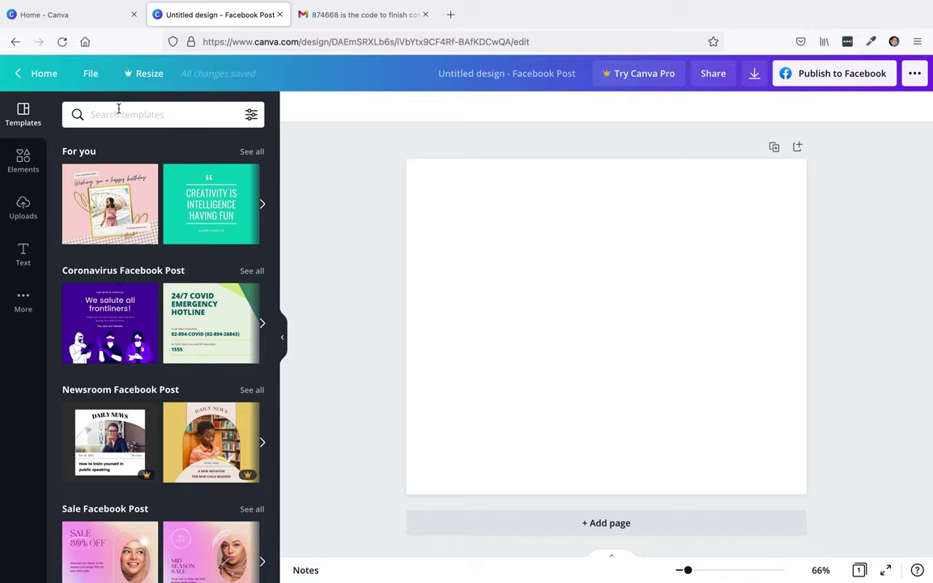
pyautogui.write('quote facebook post')
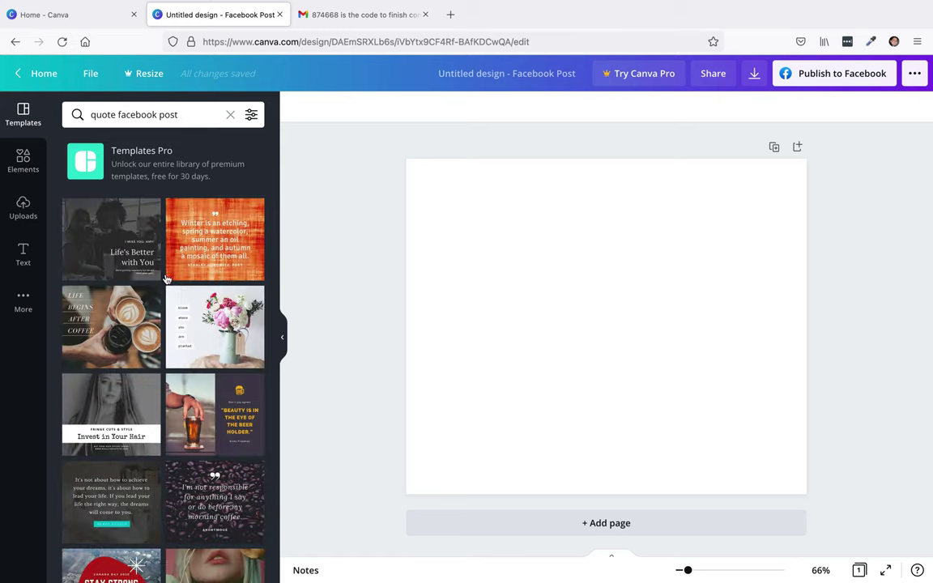
pyautogui.scroll(-4, 175, 286)
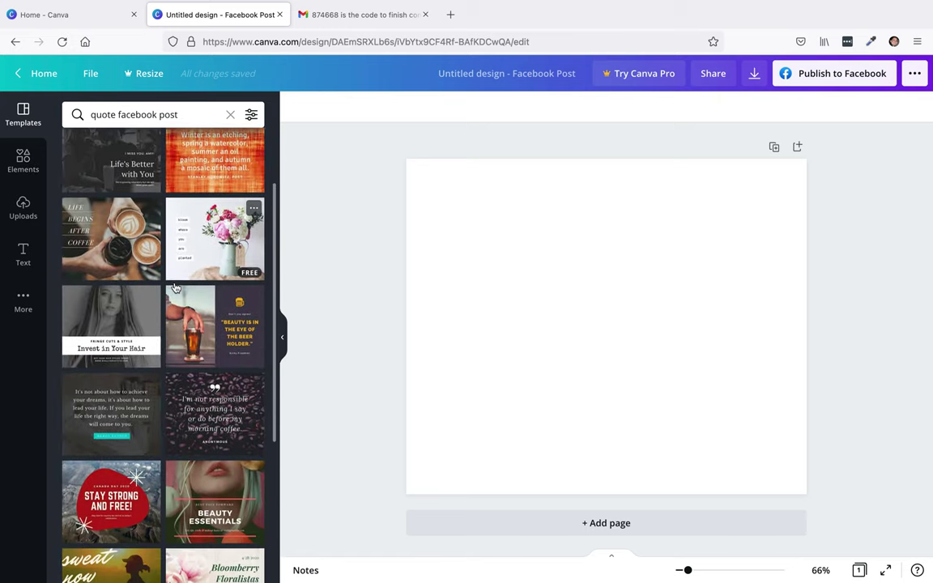
pyautogui.scroll(-4, 175, 285)
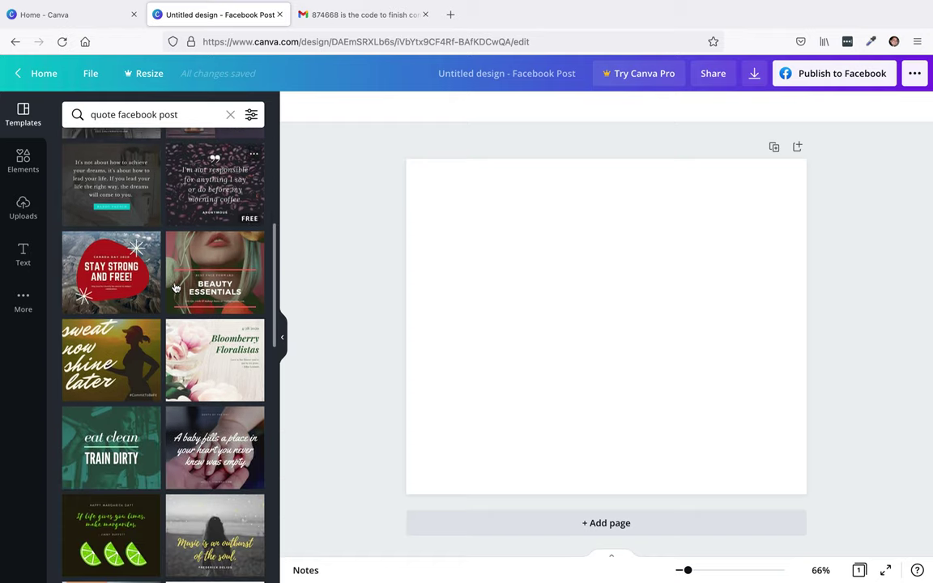
pyautogui.scroll(-8, 175, 286)
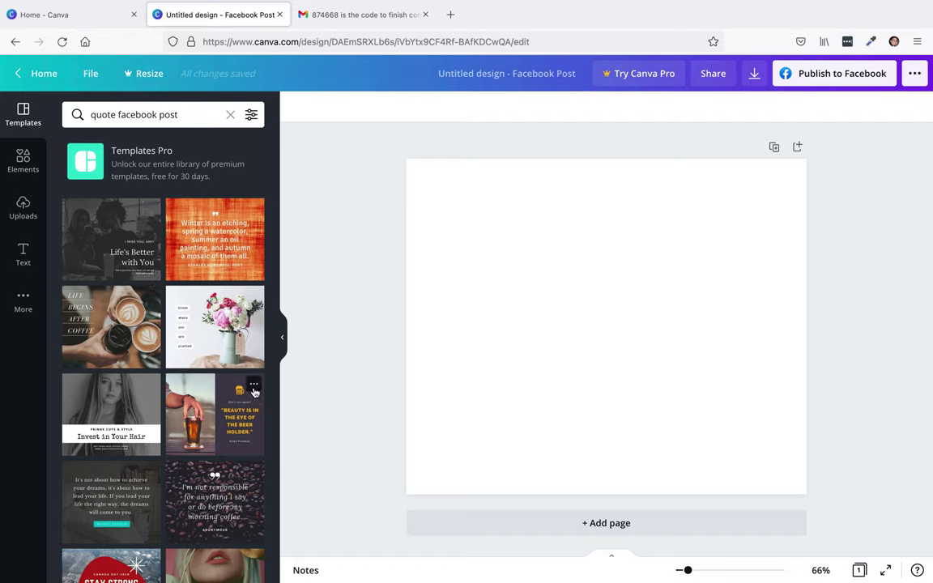
pyautogui.click(214, 241)
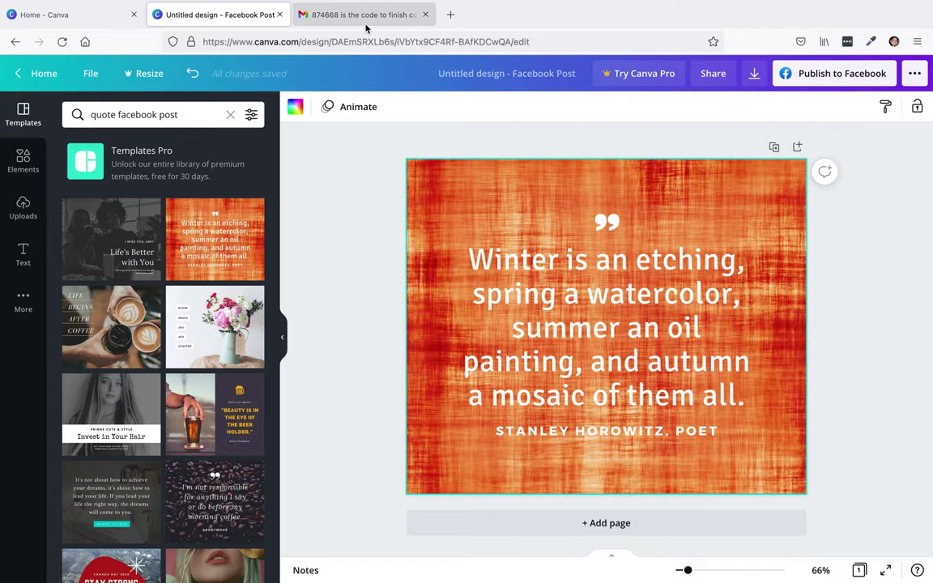
# Open a new browser tab beside the Canva design.
pyautogui.click(451, 15)
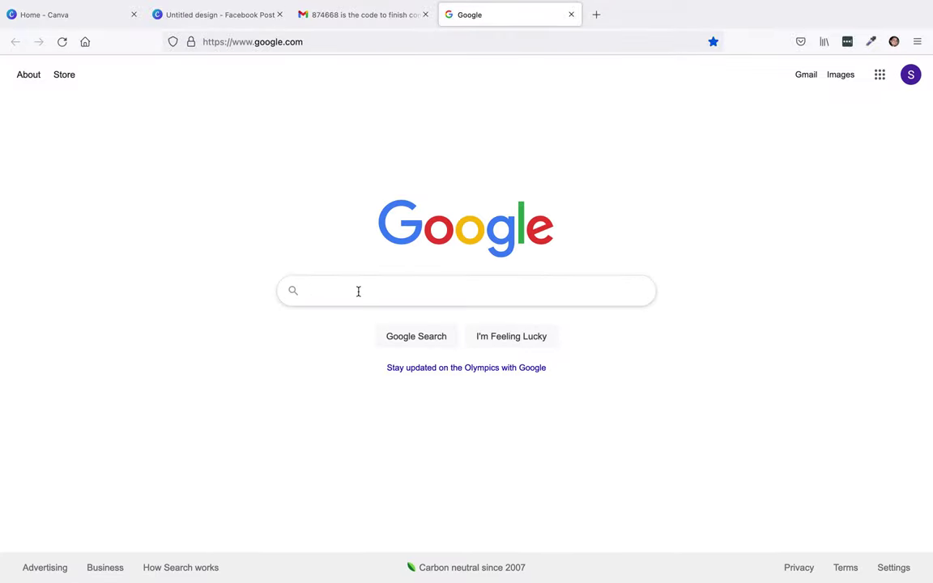
# Search Google for 'motivational monday quotes for work' and switch to image results.
pyautogui.write('moti')
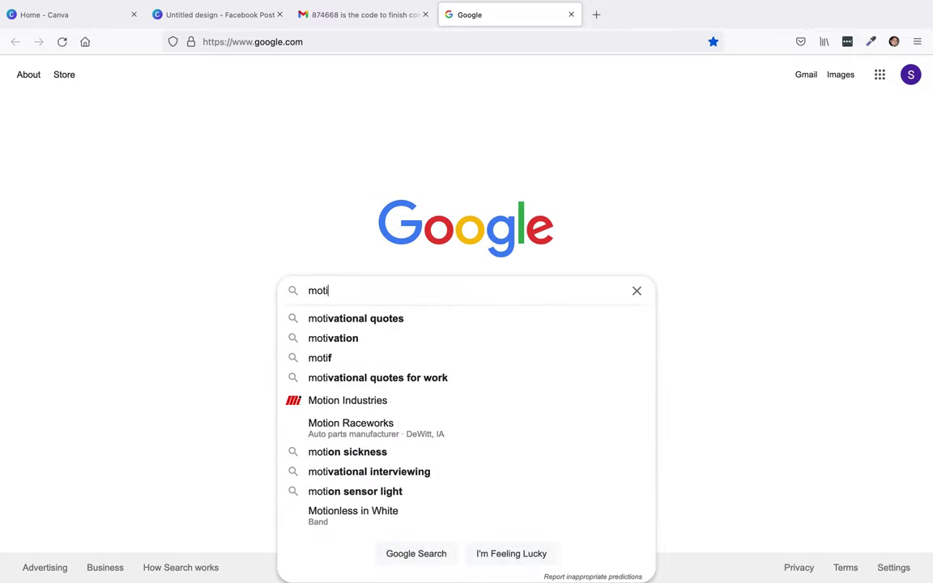
pyautogui.write('vationa')
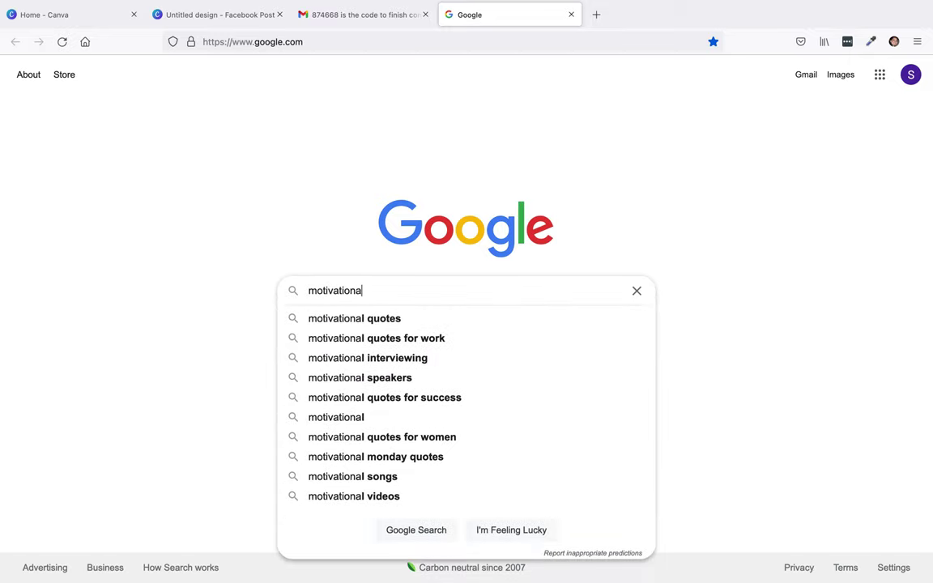
pyautogui.write('l monday ')
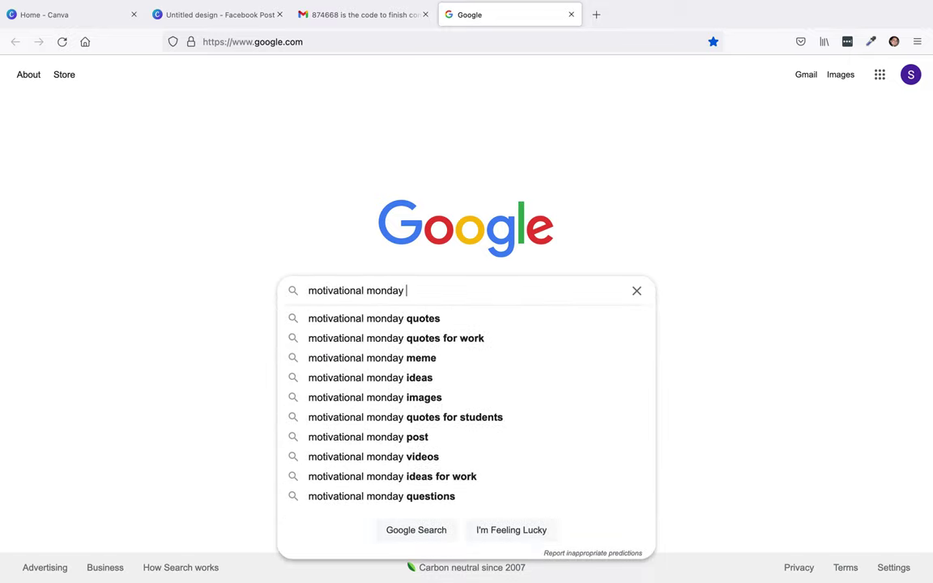
pyautogui.write('quotes')
pyautogui.press('Return')
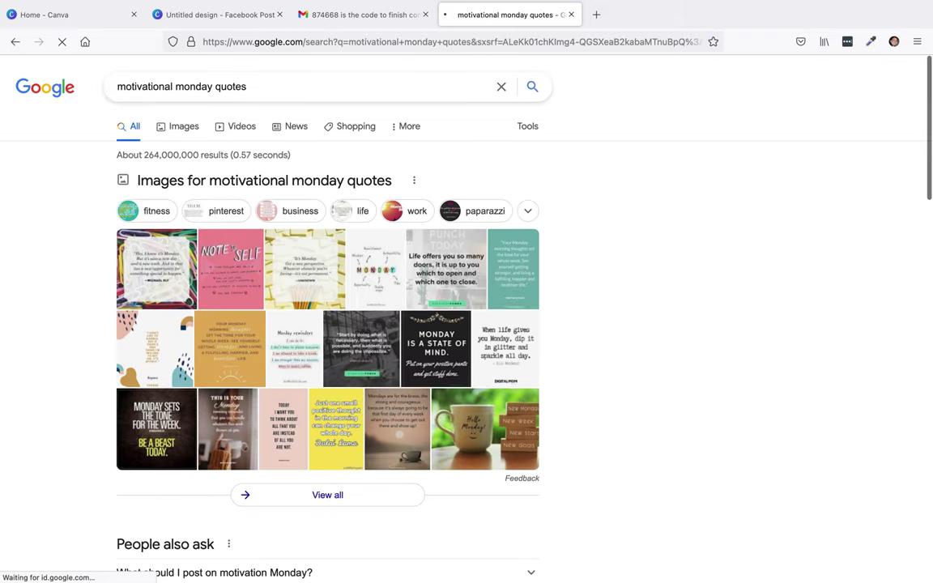
pyautogui.click(289, 87)
pyautogui.write('f')
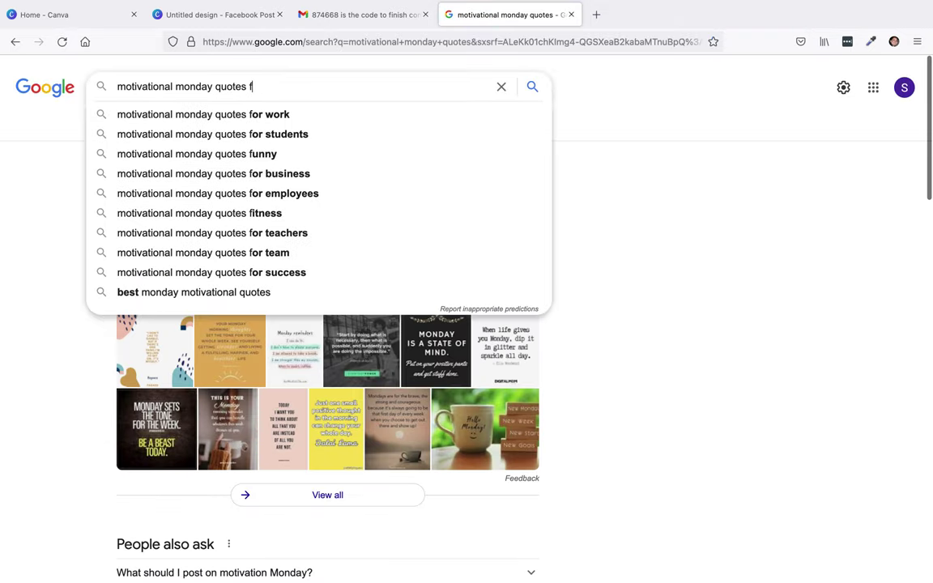
pyautogui.write('or')
pyautogui.click(283, 116)
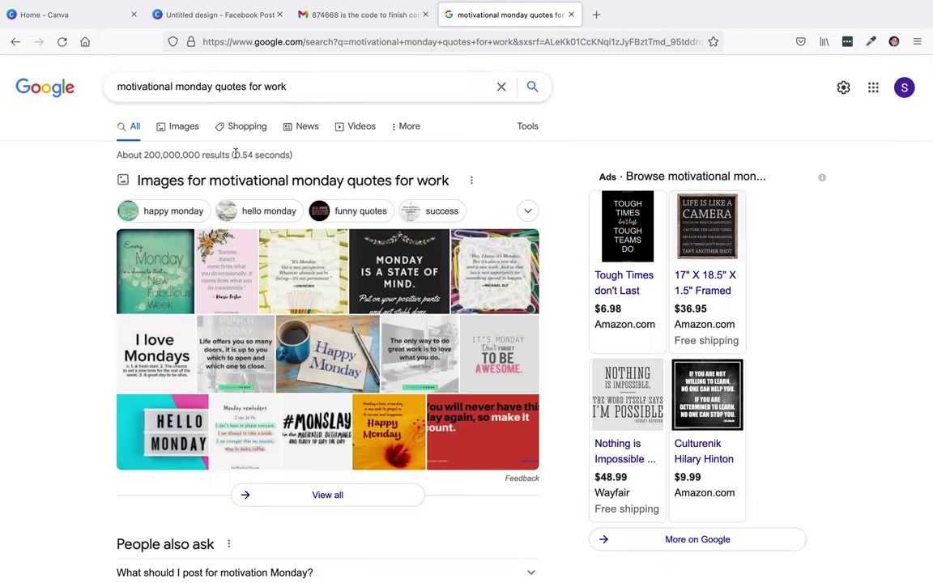
pyautogui.click(183, 130)
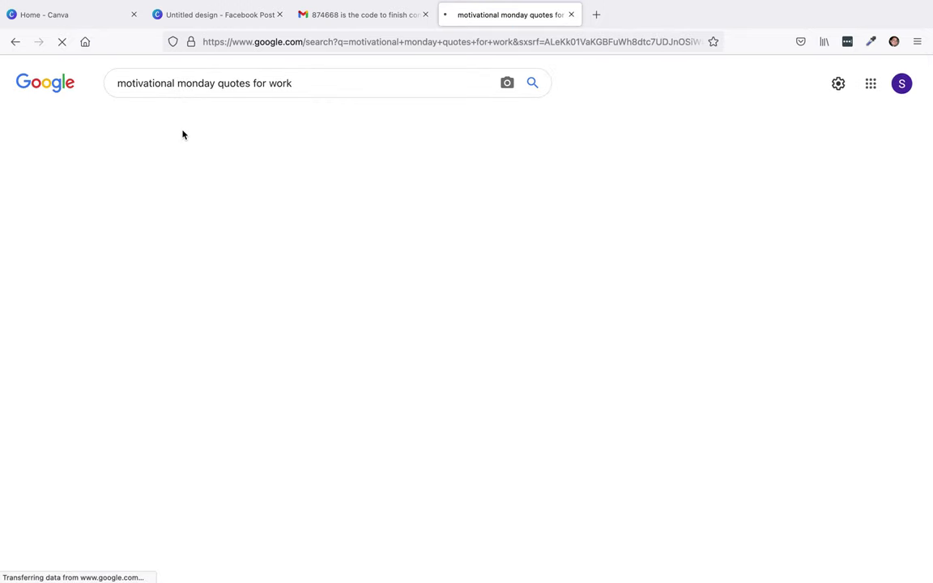
# Preview the Motivated Determined, I love Mondays, and 'Life offers you so many doors' quote images.
pyautogui.scroll(-4, 486, 382)
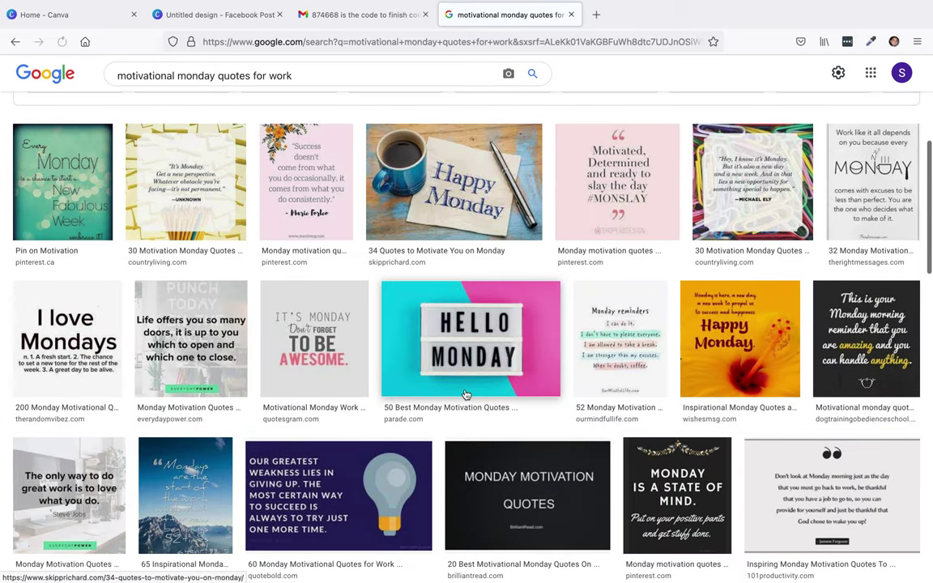
pyautogui.click(609, 216)
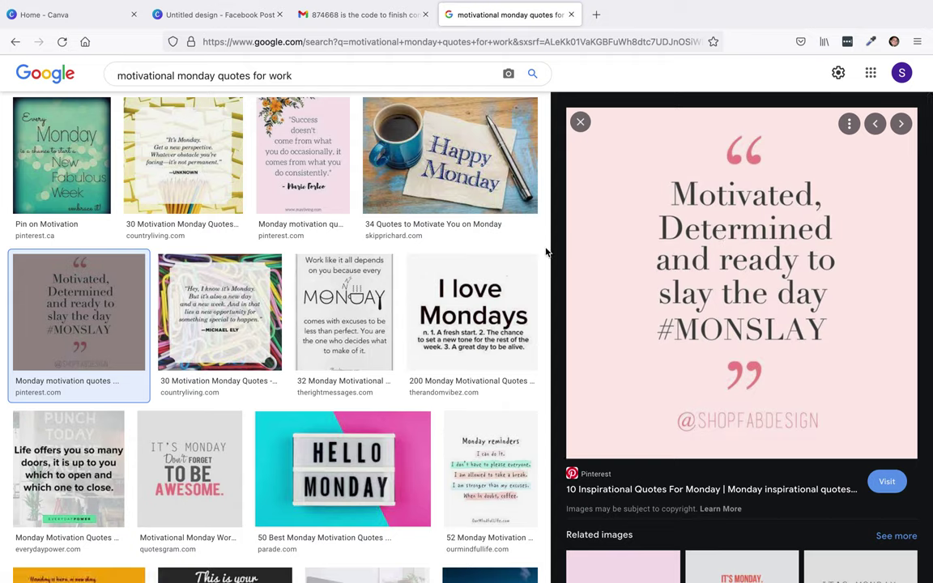
pyautogui.click(460, 315)
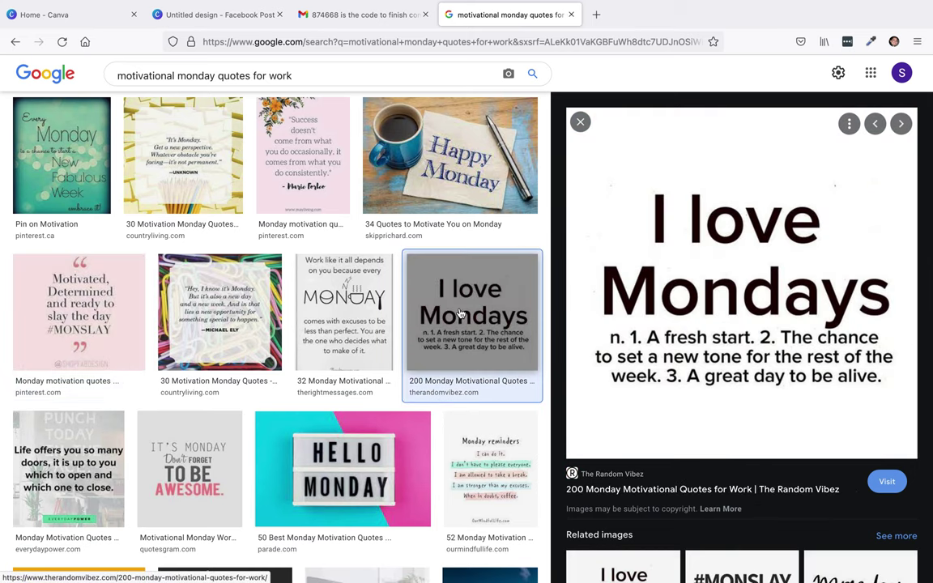
pyautogui.scroll(-3, 460, 314)
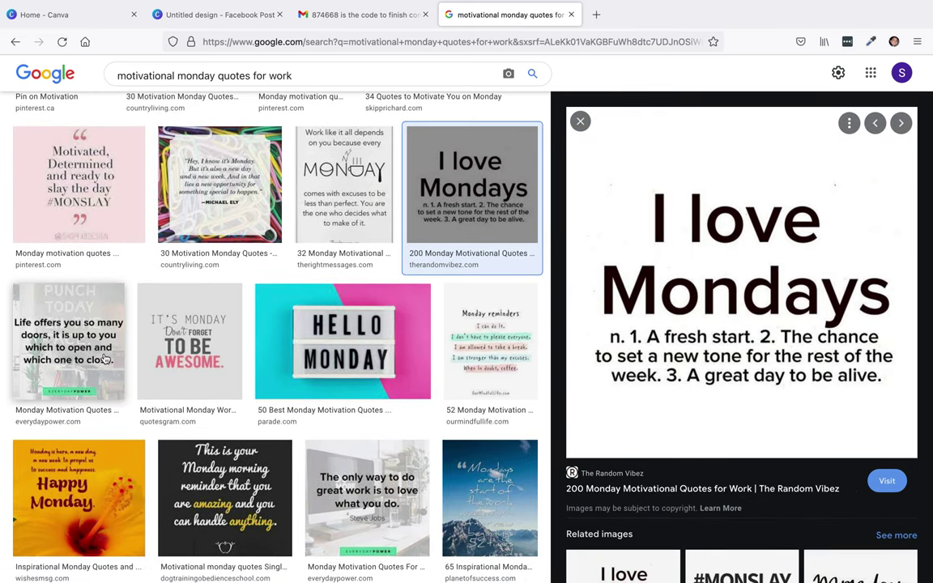
pyautogui.click(104, 359)
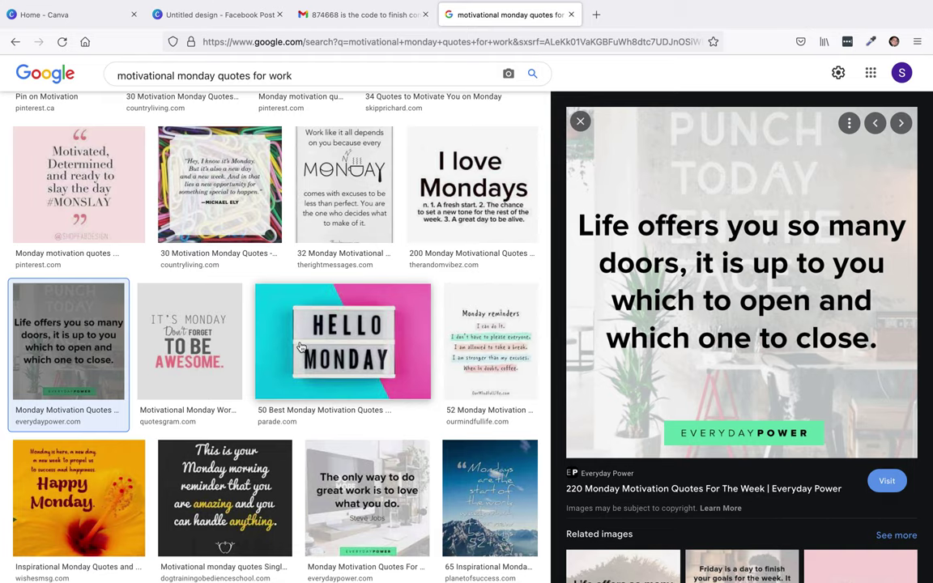
# Scroll down through the image results grid to the search box for a new query.
pyautogui.scroll(-3, 299, 346)
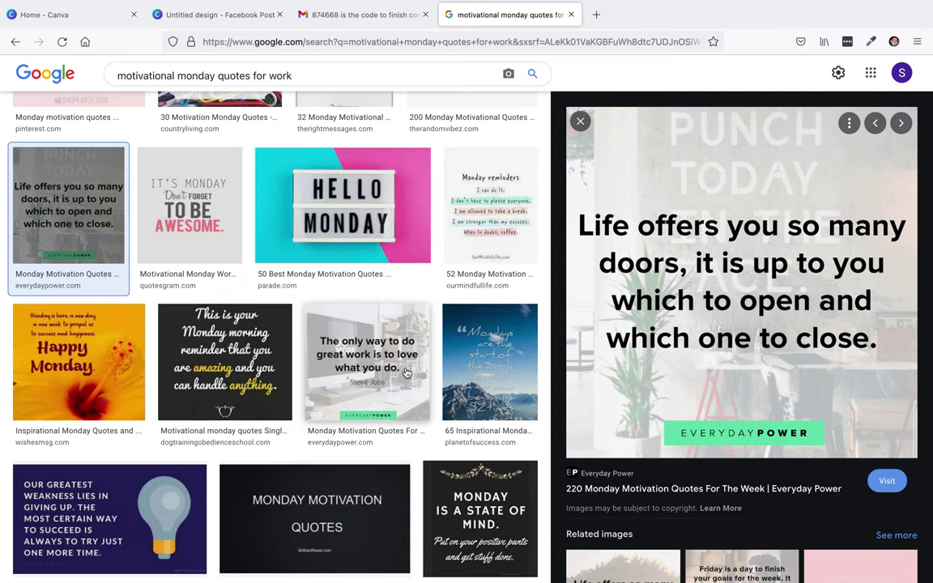
pyautogui.scroll(-3, 402, 382)
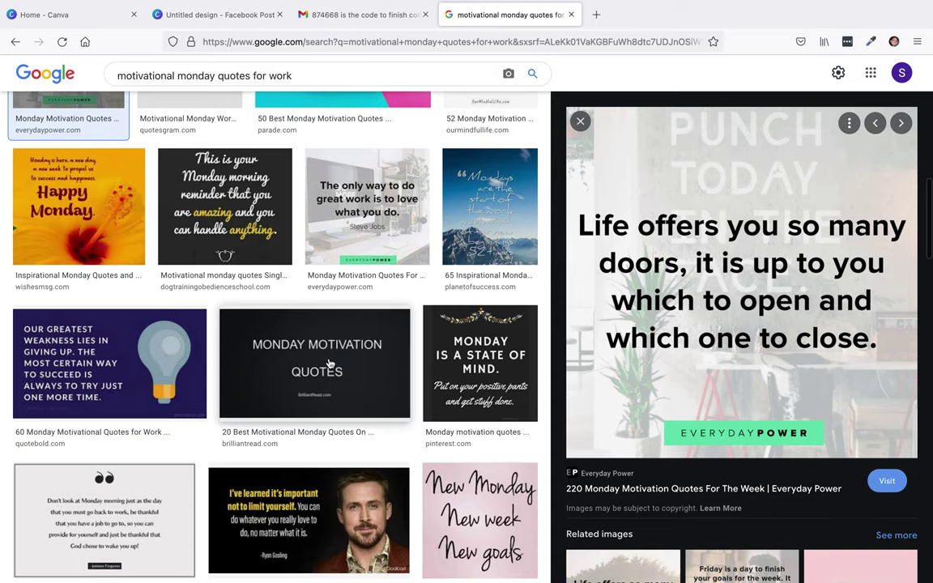
pyautogui.scroll(-3, 329, 365)
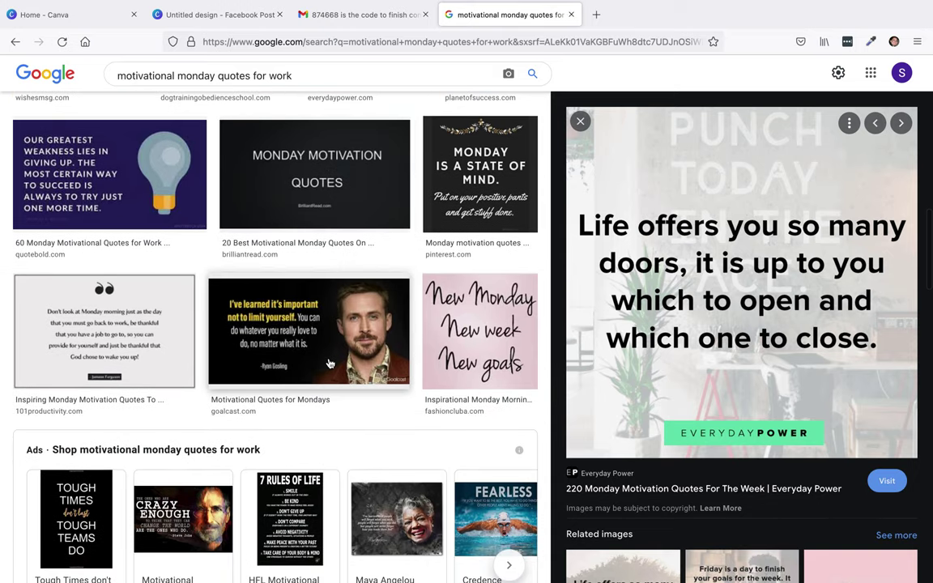
pyautogui.scroll(-2, 329, 364)
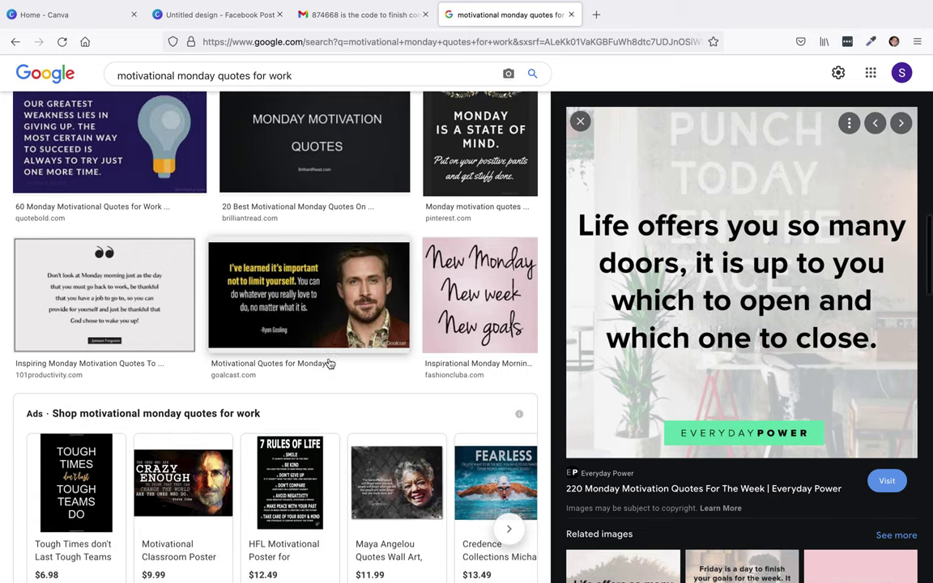
pyautogui.scroll(-3, 329, 362)
pyautogui.scroll(-3, 330, 363)
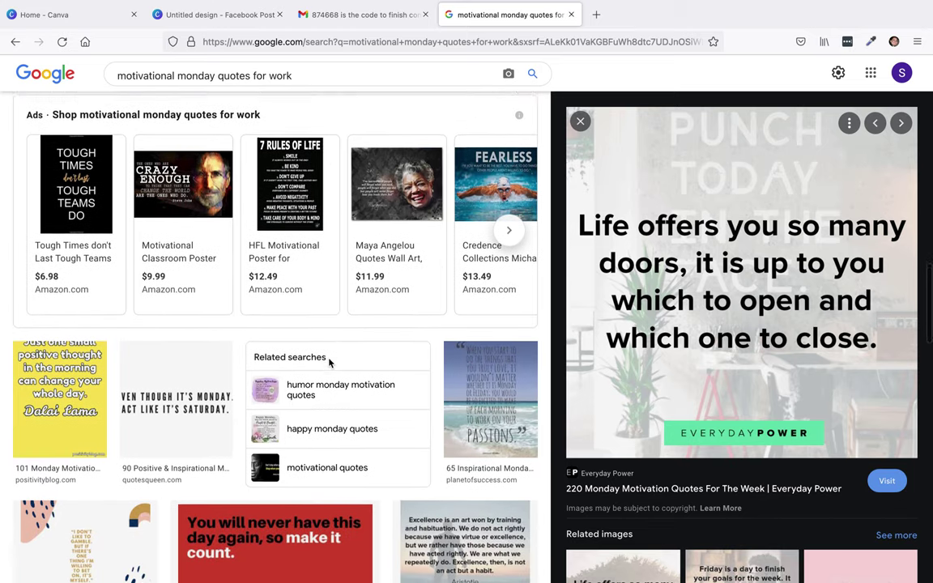
pyautogui.scroll(-1, 330, 363)
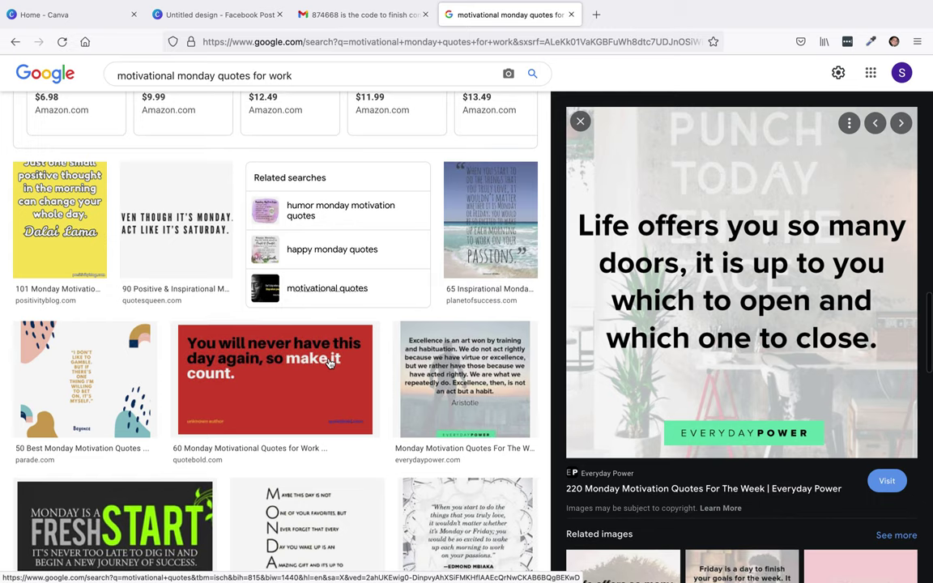
pyautogui.scroll(-5, 319, 381)
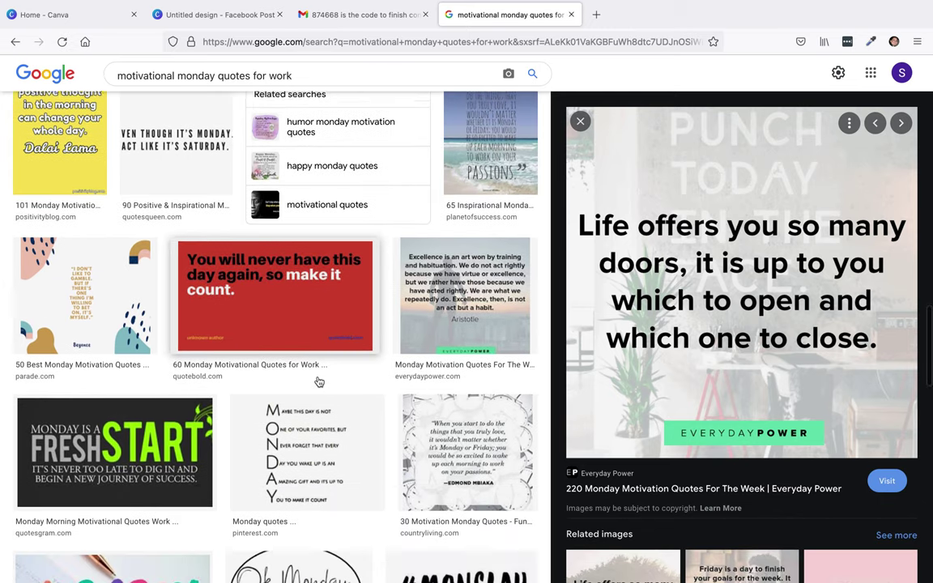
pyautogui.click(284, 77)
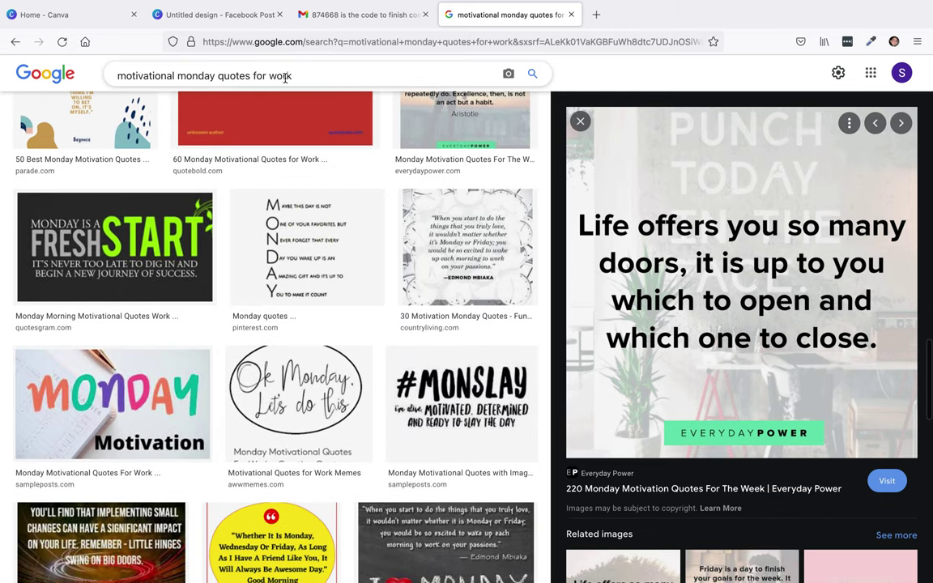
# Search Google Images for 'motivational monday quote' and open the 'Monday sets the tone' image.
pyautogui.tripleClick(283, 77)
pyautogui.write('motiv')
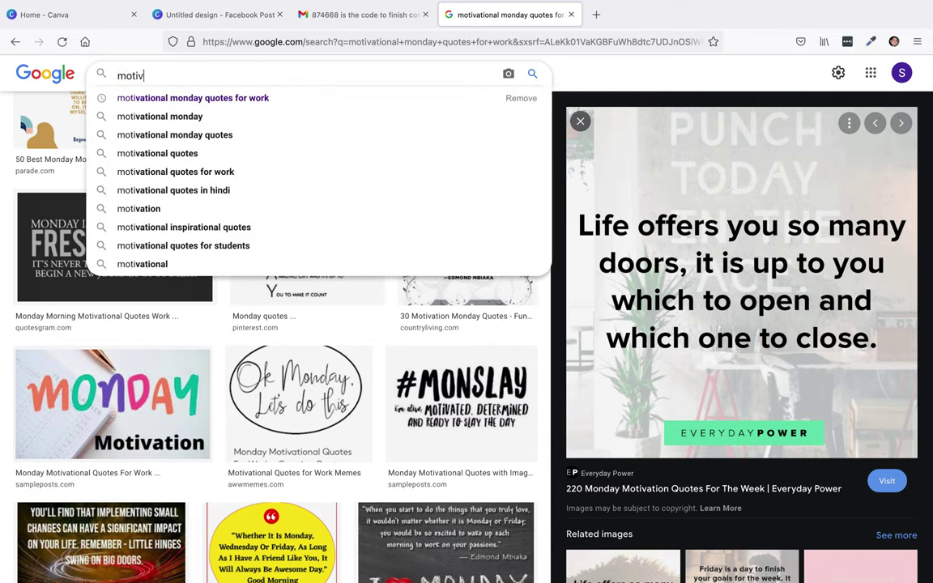
pyautogui.write('ational monday quote')
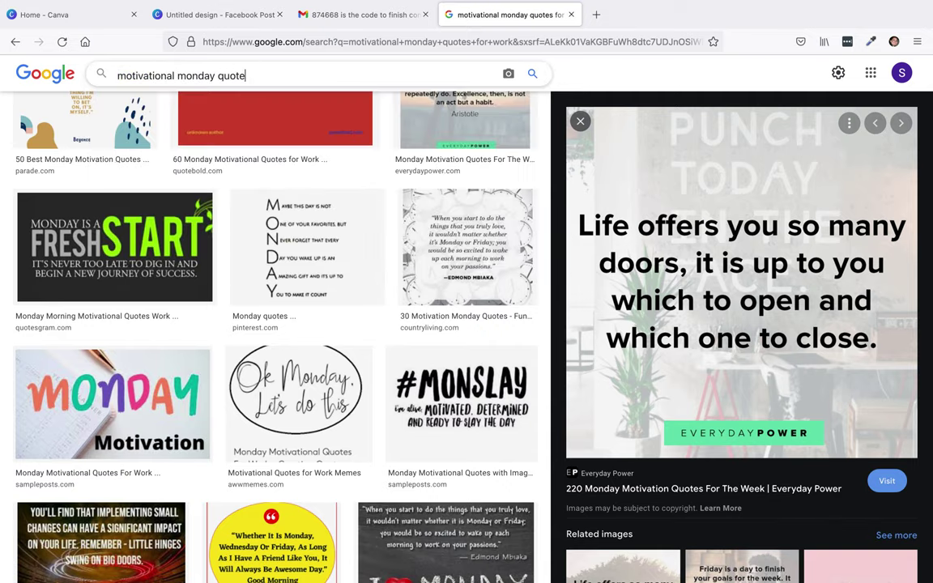
pyautogui.press('Return')
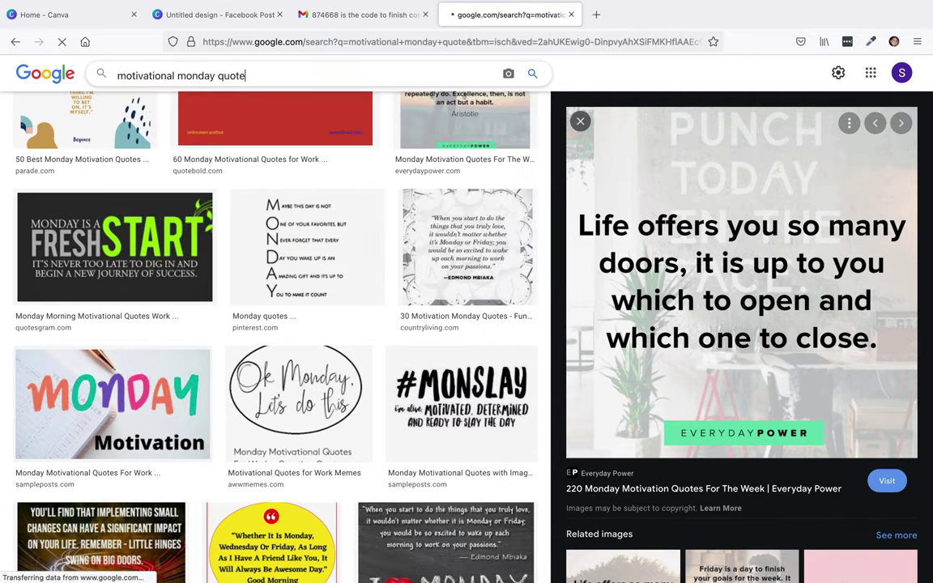
pyautogui.scroll(-5, 405, 311)
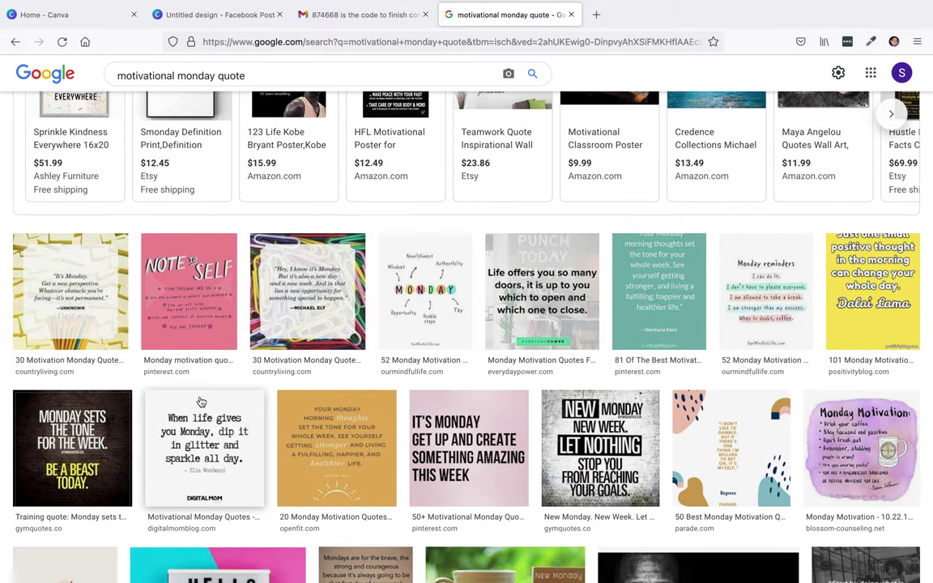
pyautogui.click(125, 433)
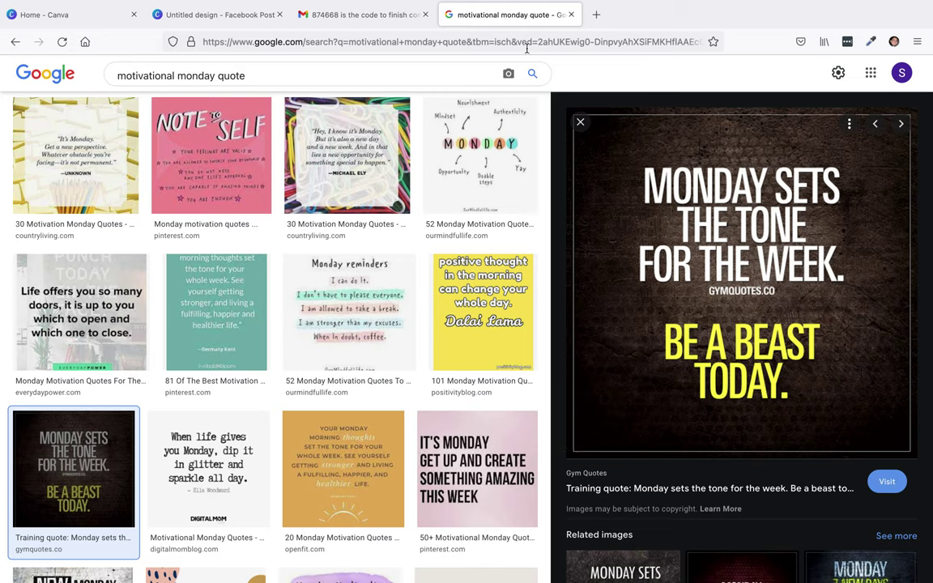
# Replace the design's quote text with 'Monday sets the tone for the week.'.
pyautogui.click(223, 16)
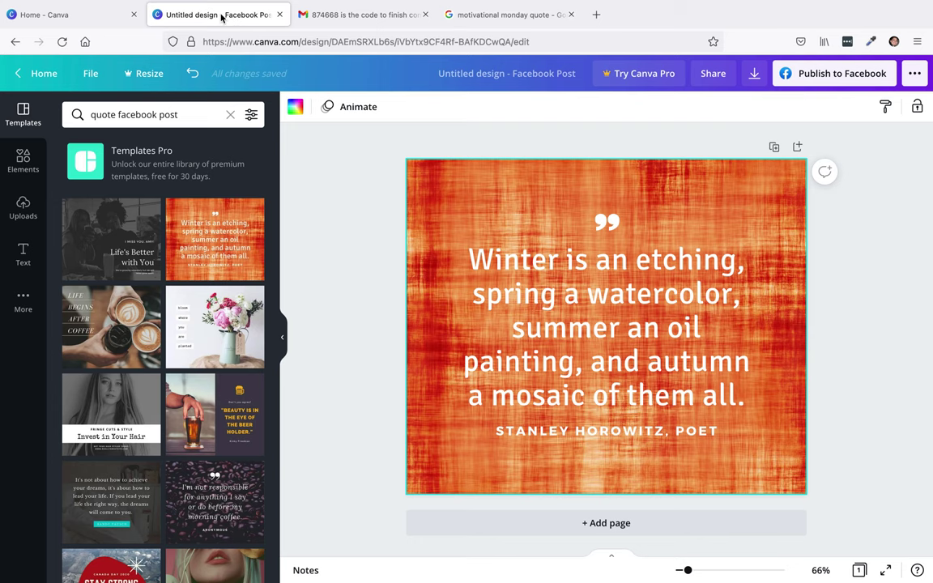
pyautogui.click(542, 275)
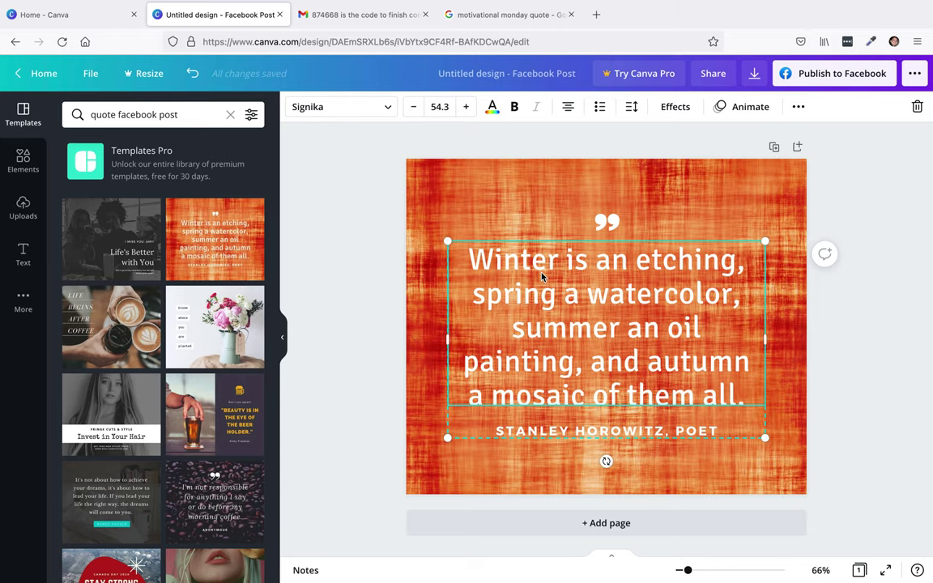
pyautogui.click(478, 261)
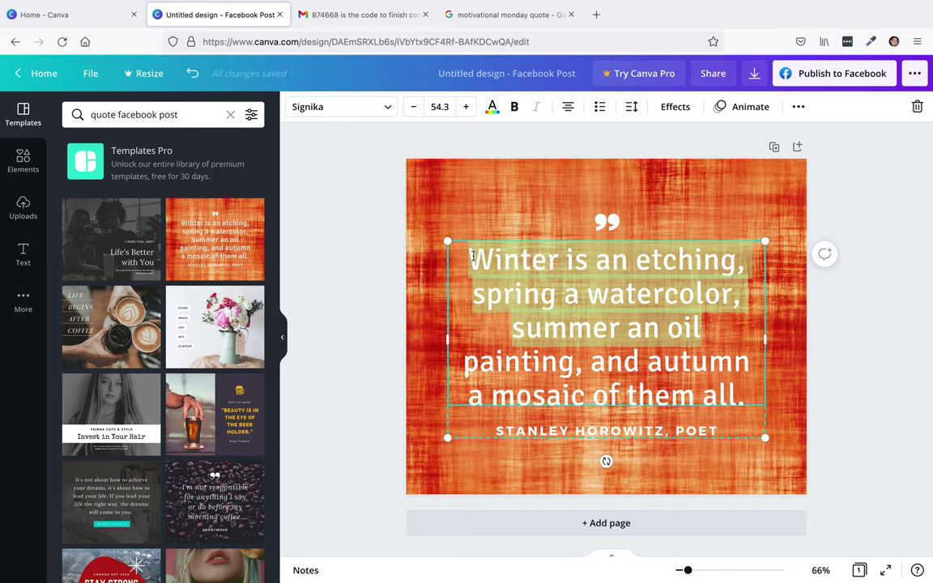
pyautogui.click(474, 256)
pyautogui.moveTo(474, 256); pyautogui.dragTo(718, 395)
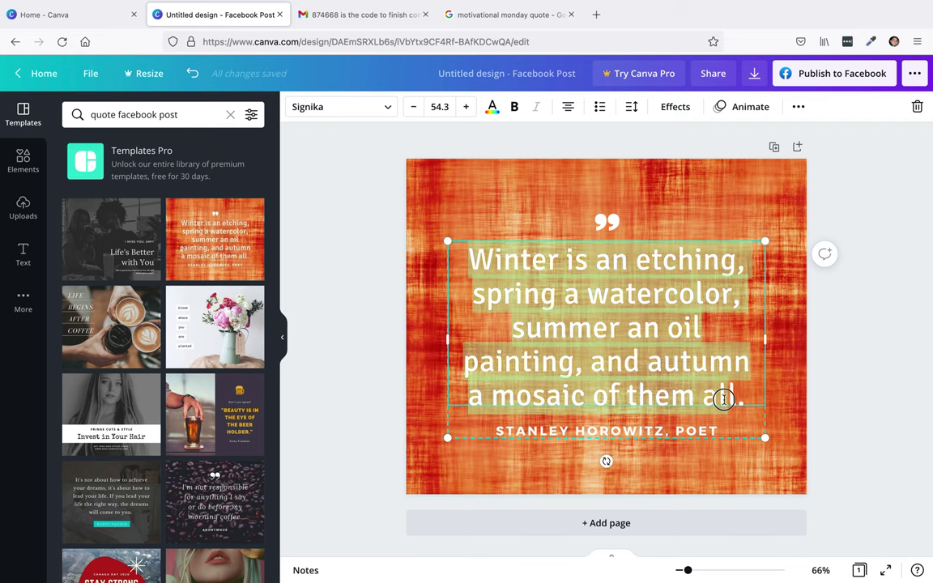
pyautogui.write('Mon')
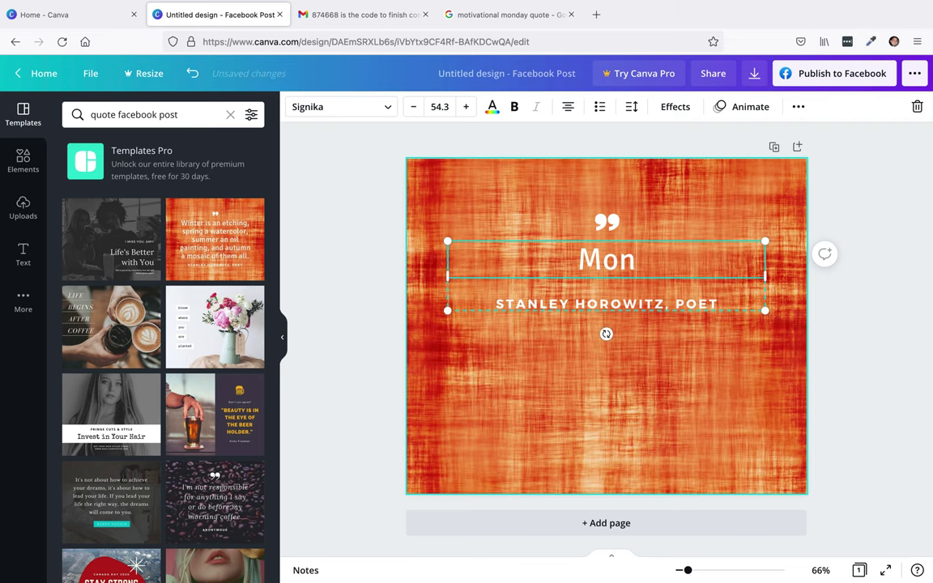
pyautogui.write('day sets the t')
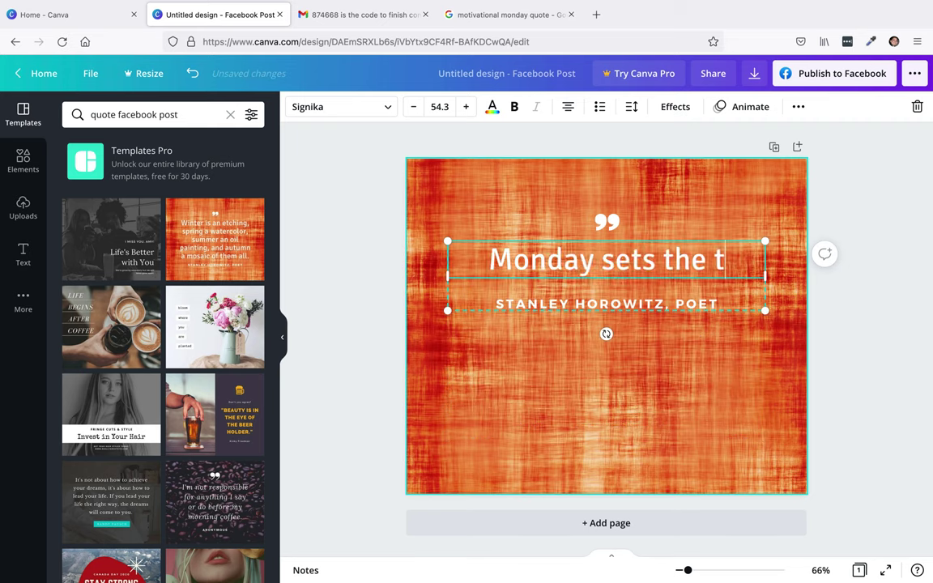
pyautogui.write('one for the week')
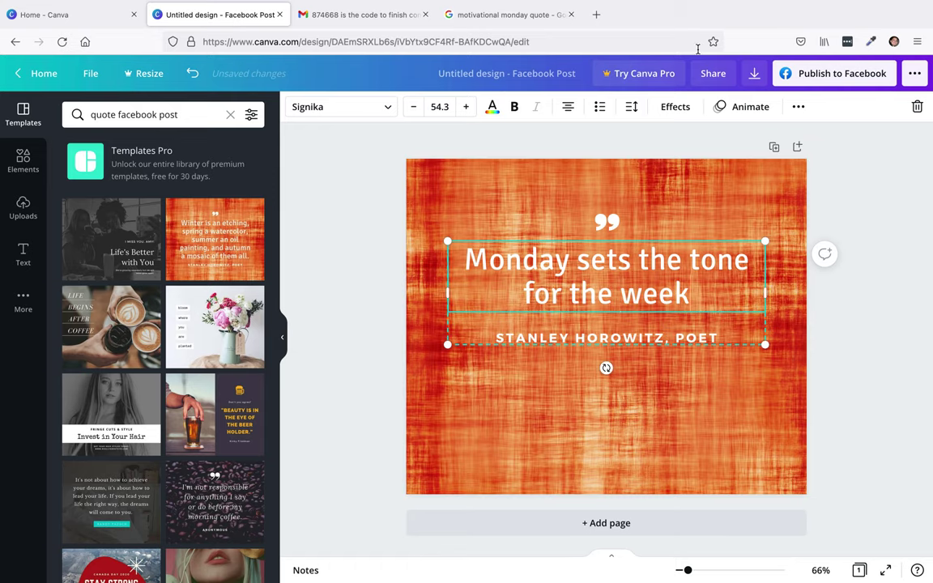
pyautogui.click(529, 25)
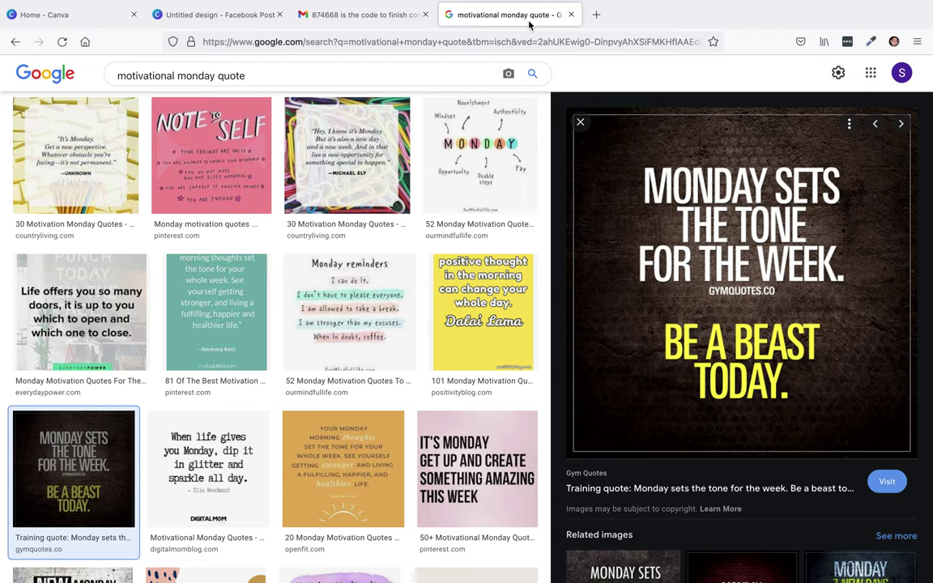
pyautogui.click(243, 20)
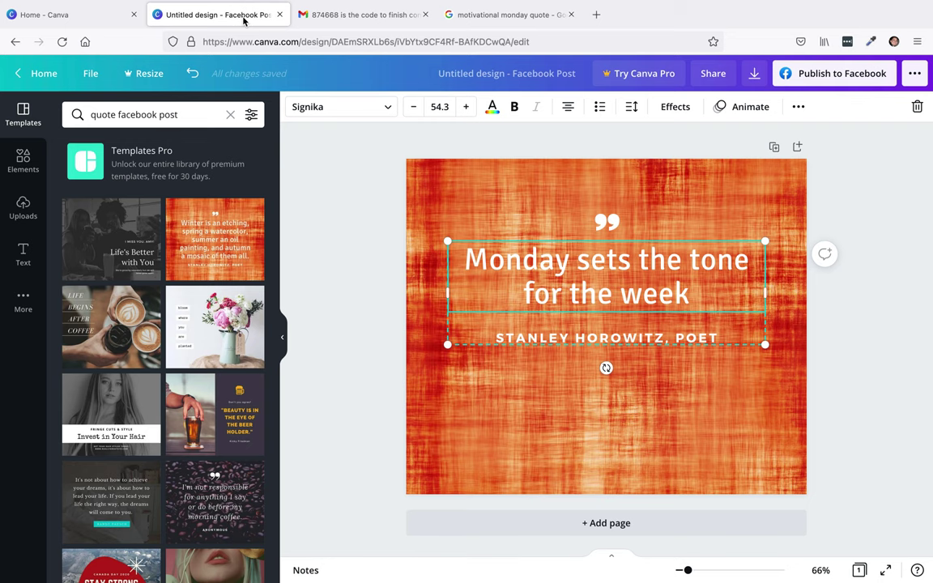
pyautogui.click(708, 296)
pyautogui.write('.')
# Replace the author line with 'BE A BEAST TODAY!'.
pyautogui.doubleClick(664, 335)
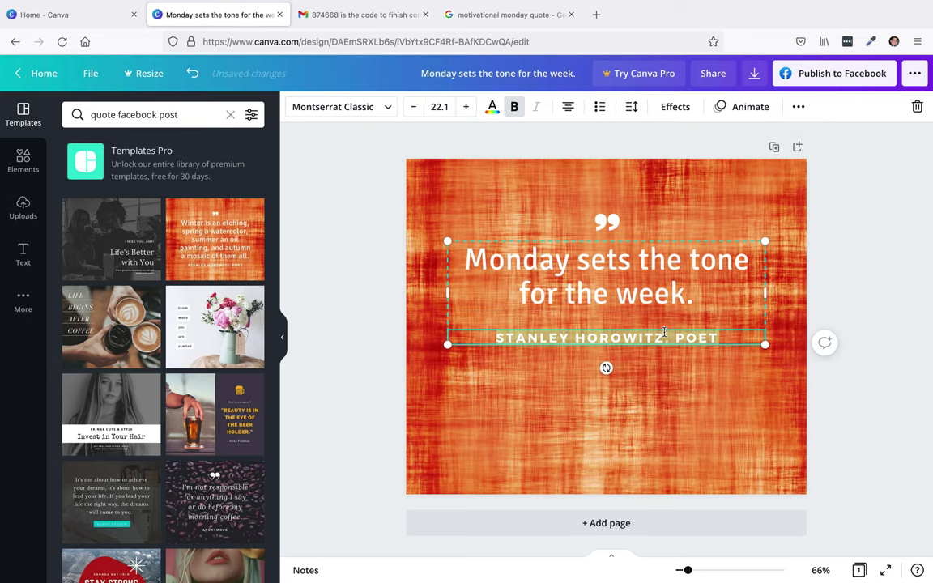
pyautogui.write('BE A BES')
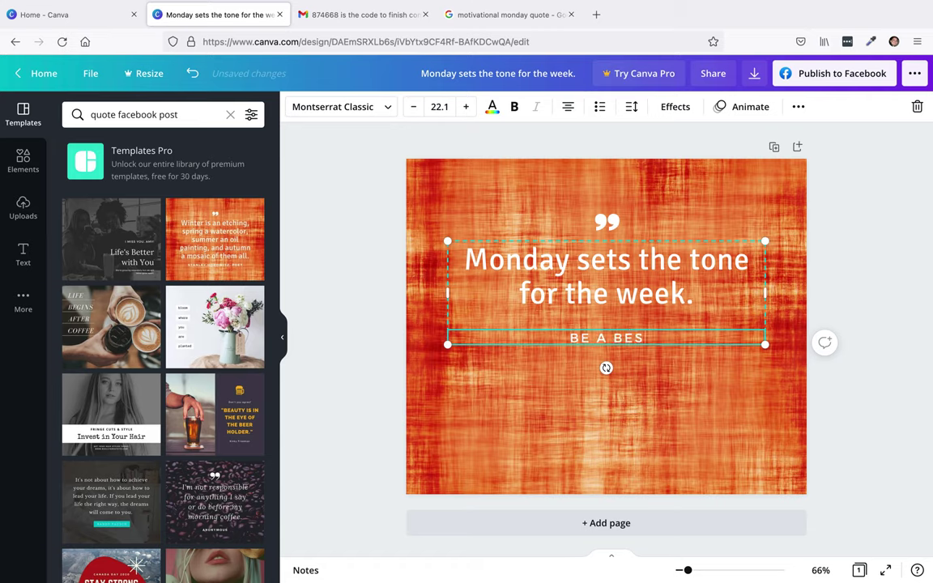
pyautogui.press('BackSpace')
pyautogui.write('AST TODAY')
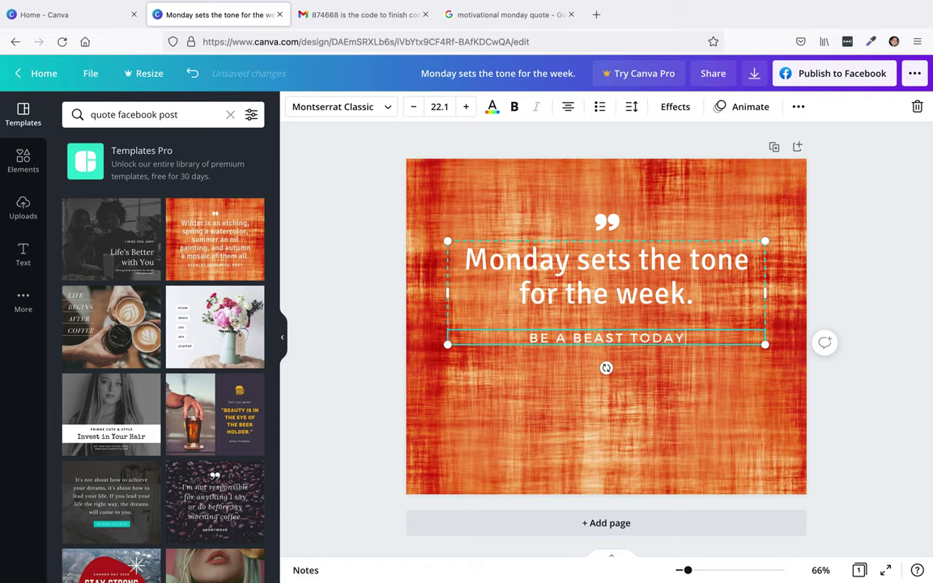
pyautogui.write('!')
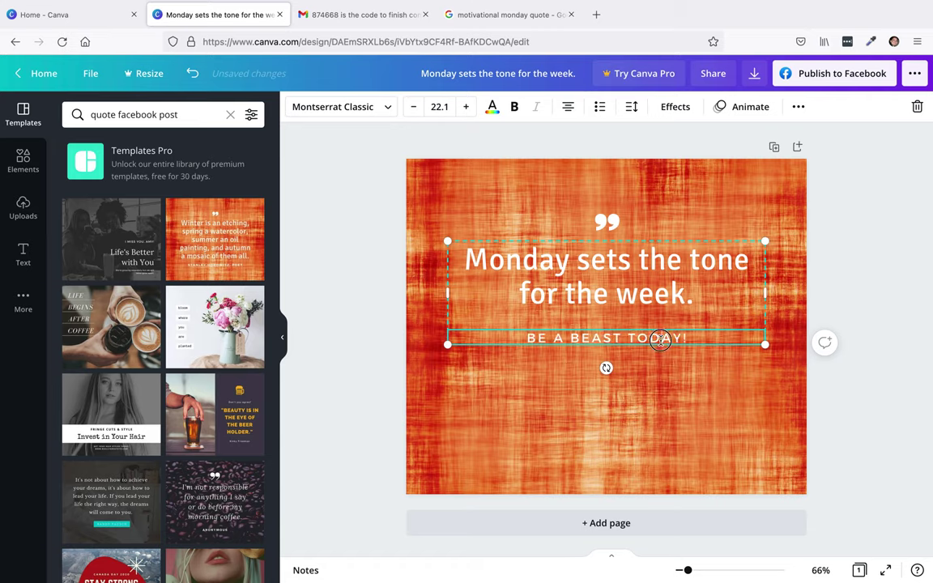
pyautogui.tripleClick(660, 340)
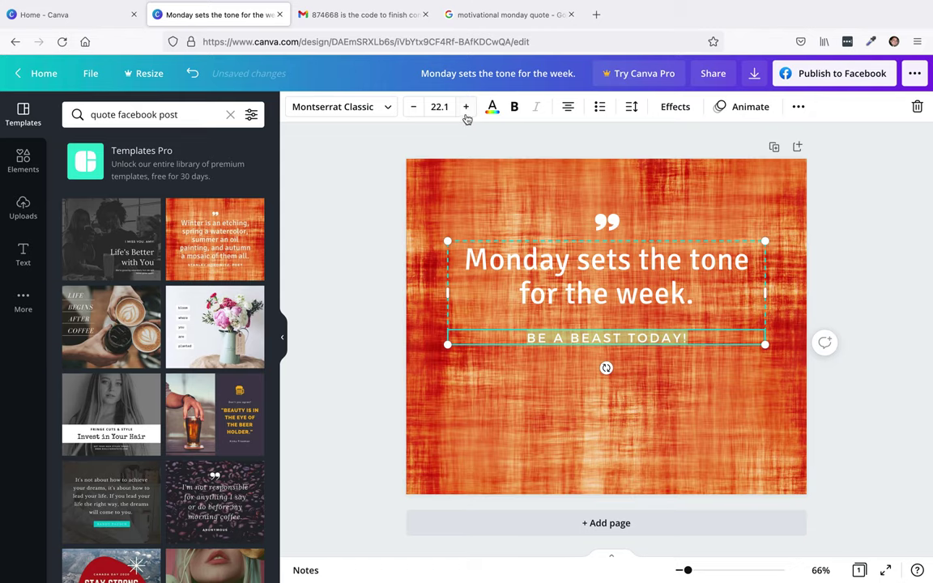
# Set the 'BE A BEAST TODAY!' line's font to Anton.
pyautogui.click(388, 111)
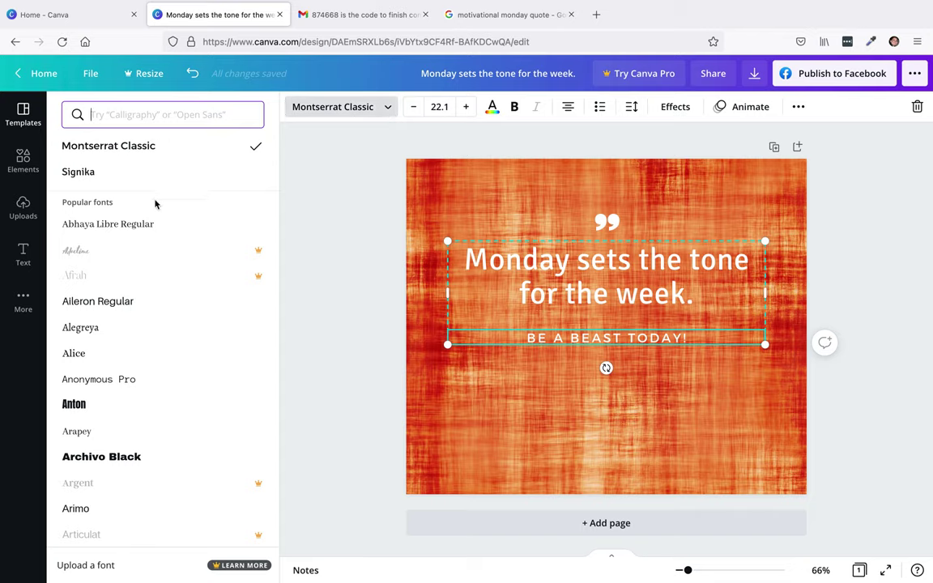
pyautogui.click(153, 225)
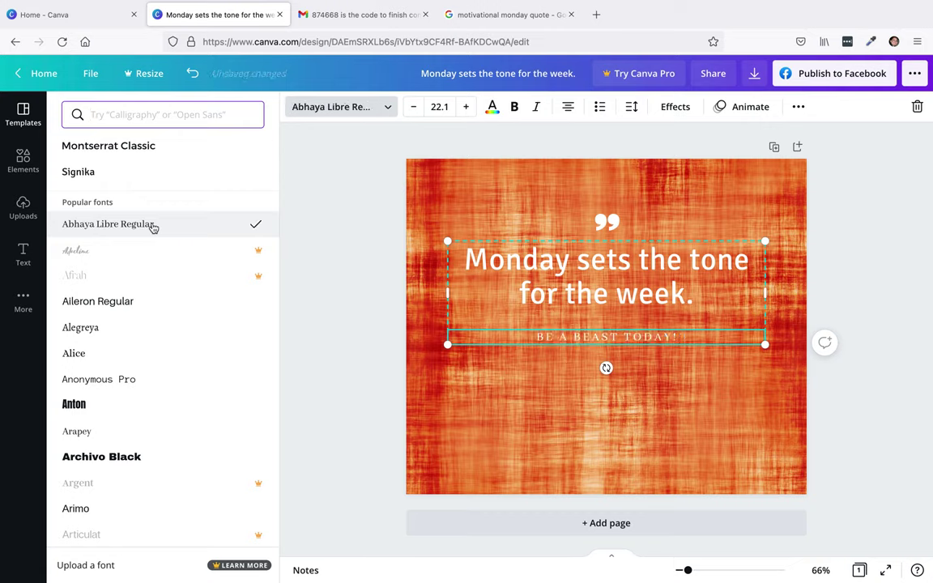
pyautogui.click(125, 412)
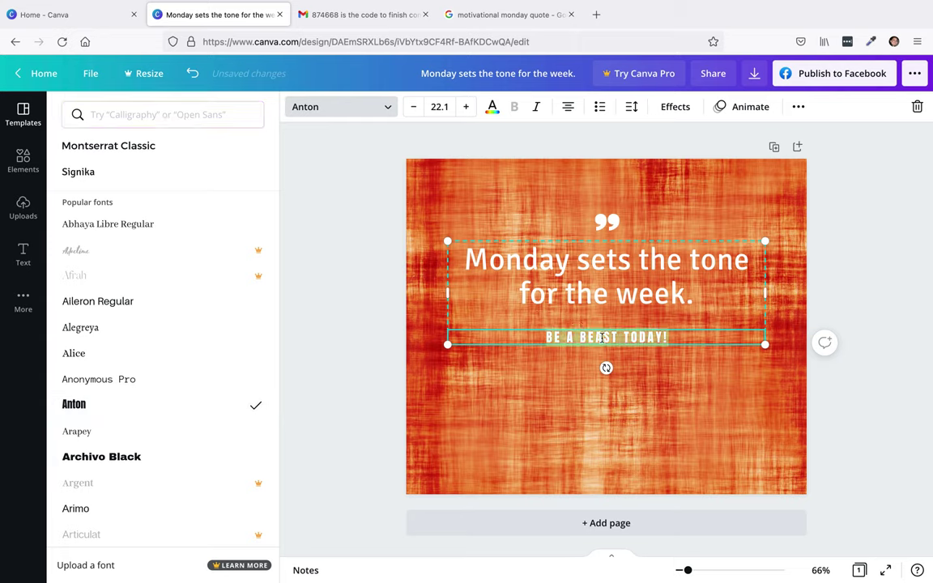
# Increase the subtitle font size from 22.1 to 42.1.
pyautogui.click(467, 107)
pyautogui.click(466, 107)
pyautogui.click(466, 107)
pyautogui.click(466, 107)
pyautogui.click(466, 107)
pyautogui.click(467, 107)
pyautogui.click(466, 106)
pyautogui.click(466, 107)
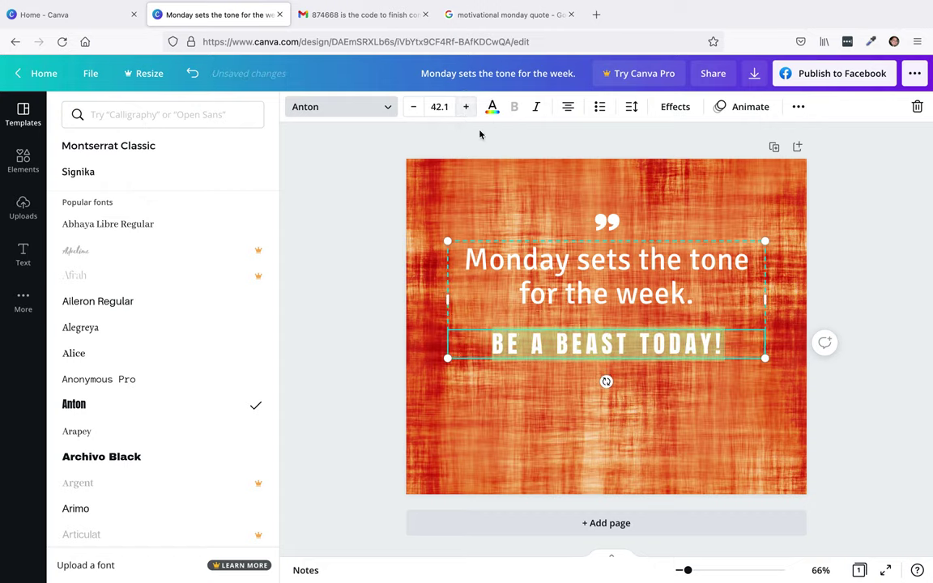
pyautogui.click(599, 264)
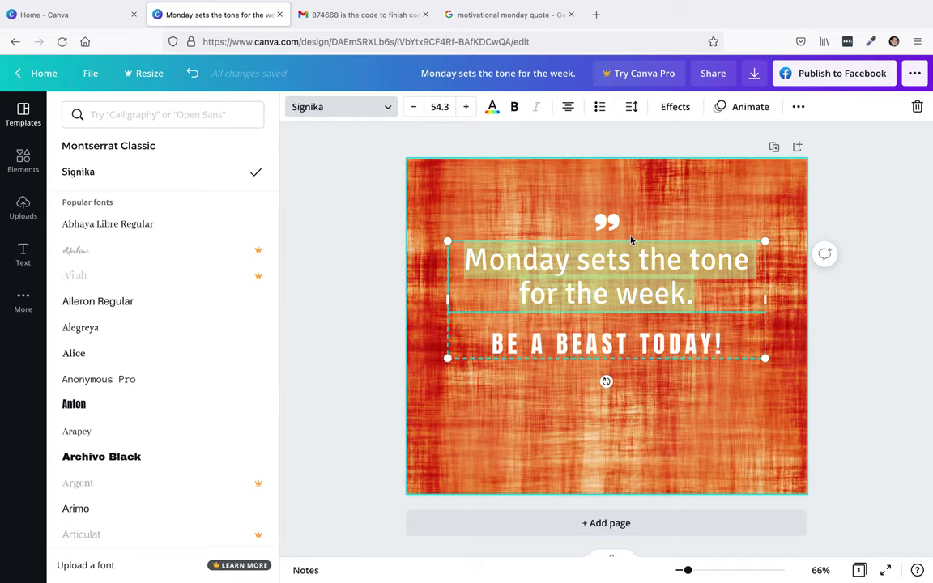
# Move the quote text group lower and slightly right, with the quote mark just above it.
pyautogui.click(631, 245)
pyautogui.moveTo(633, 251)
pyautogui.mouseDown()
pyautogui.moveTo(628, 229)
pyautogui.moveTo(633, 237)
pyautogui.mouseUp()
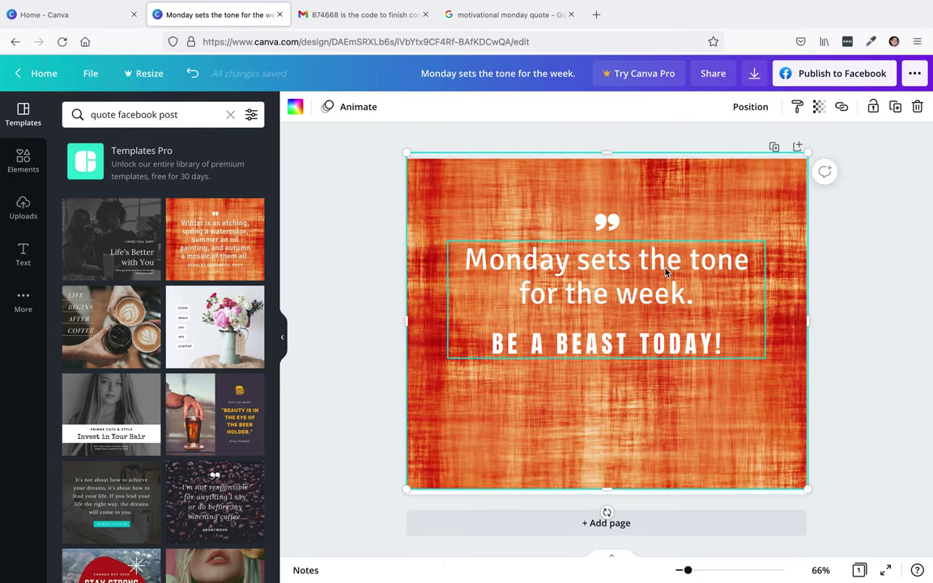
pyautogui.moveTo(663, 259); pyautogui.dragTo(667, 283)
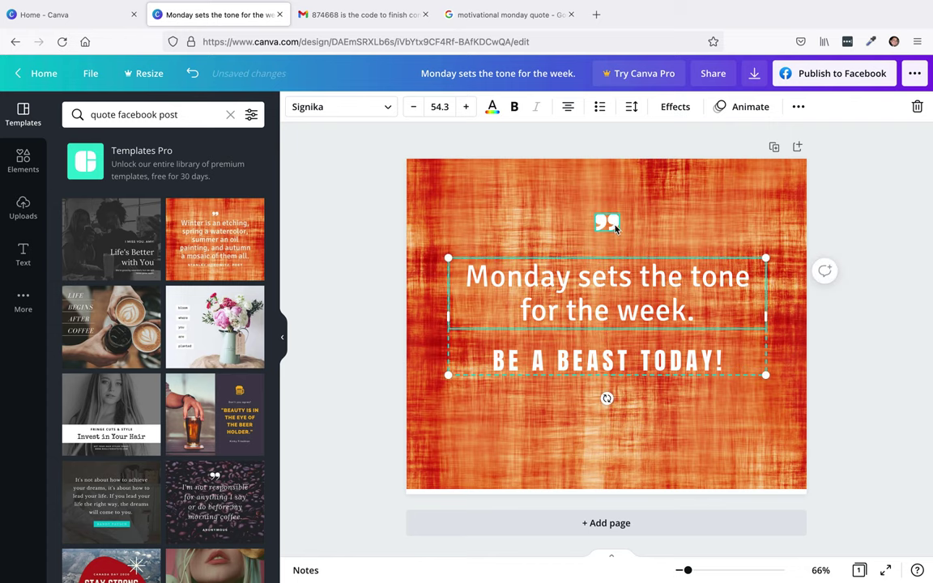
pyautogui.moveTo(607, 223); pyautogui.dragTo(606, 231)
pyautogui.moveTo(687, 189); pyautogui.dragTo(686, 192)
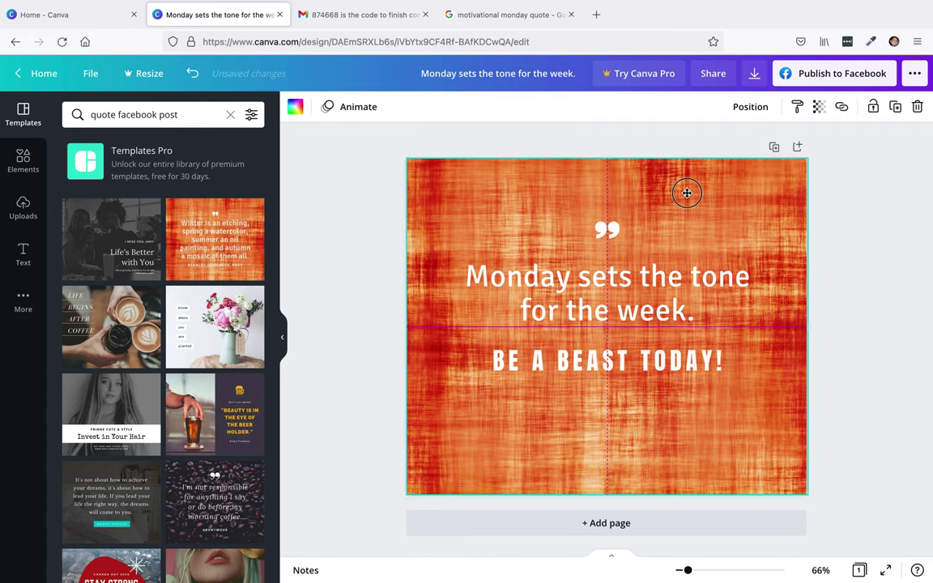
pyautogui.click(664, 139)
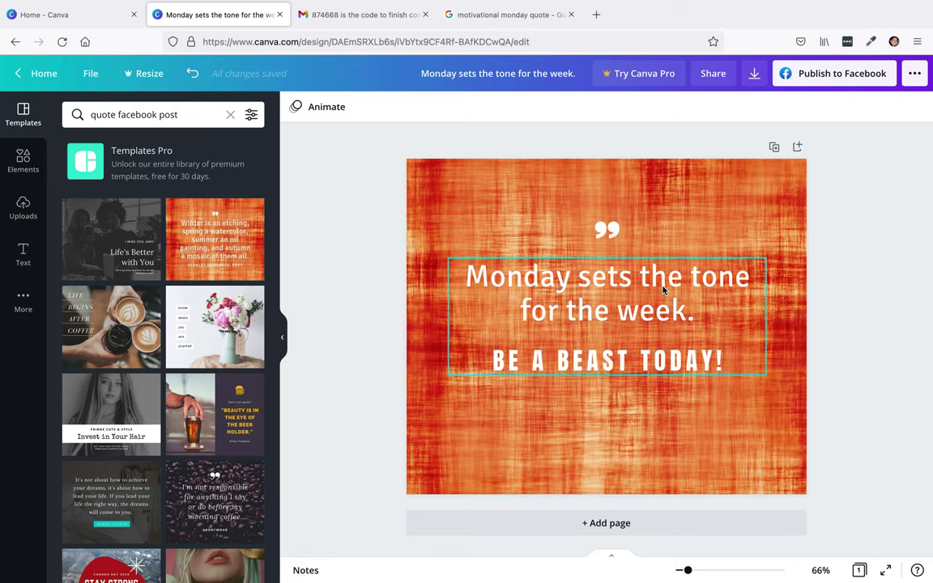
pyautogui.moveTo(654, 277); pyautogui.dragTo(667, 301)
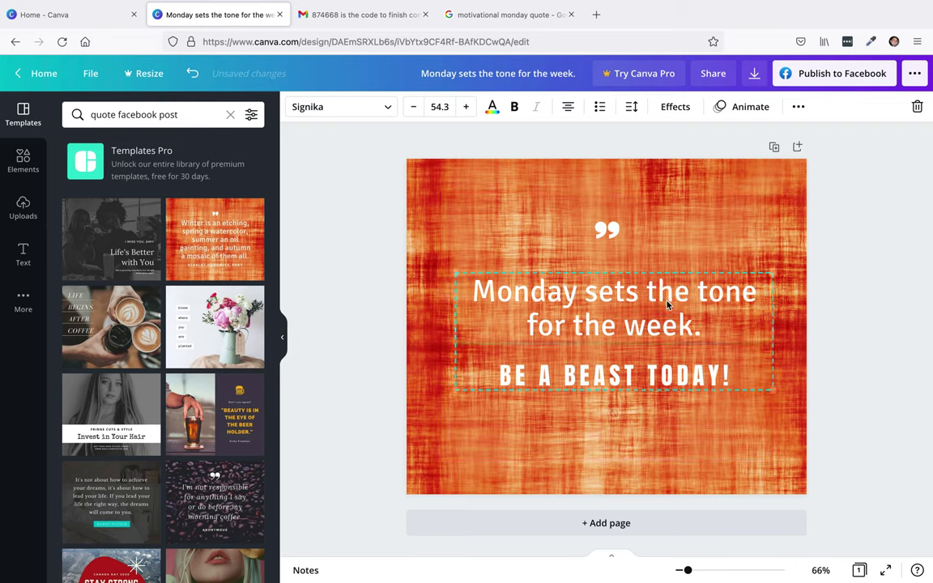
pyautogui.click(671, 203)
pyautogui.moveTo(606, 231); pyautogui.dragTo(607, 256)
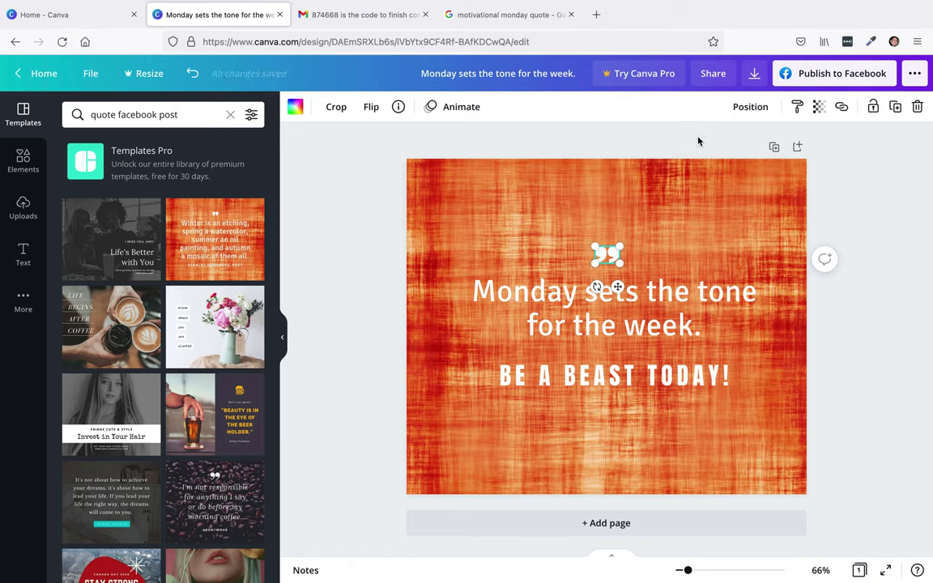
# Download the Monday quote post as a PNG from the share menu.
pyautogui.click(914, 74)
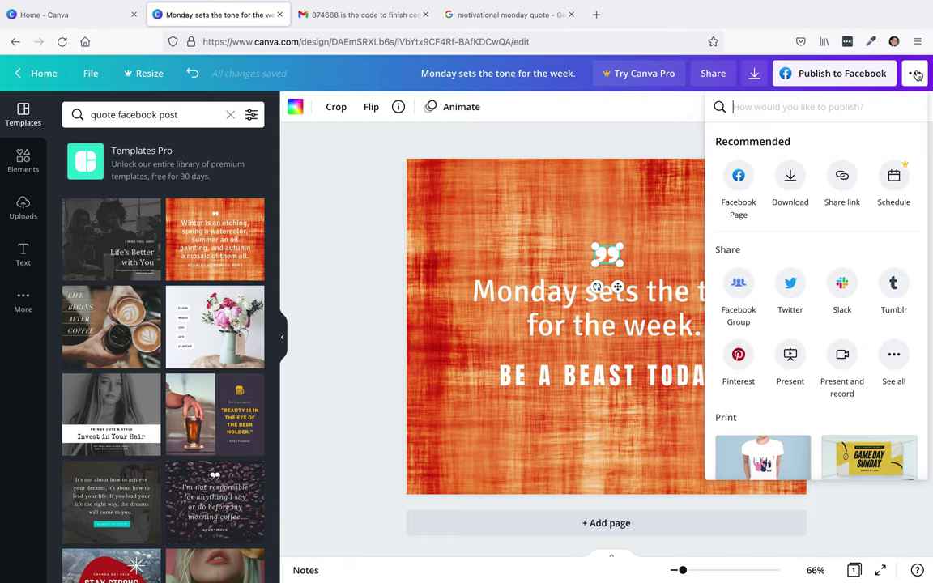
pyautogui.click(916, 75)
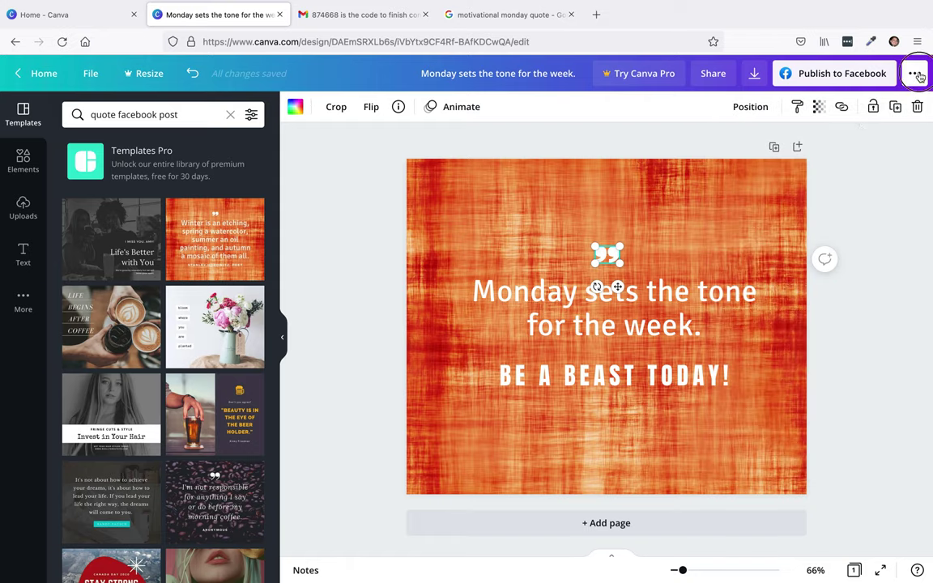
pyautogui.click(918, 76)
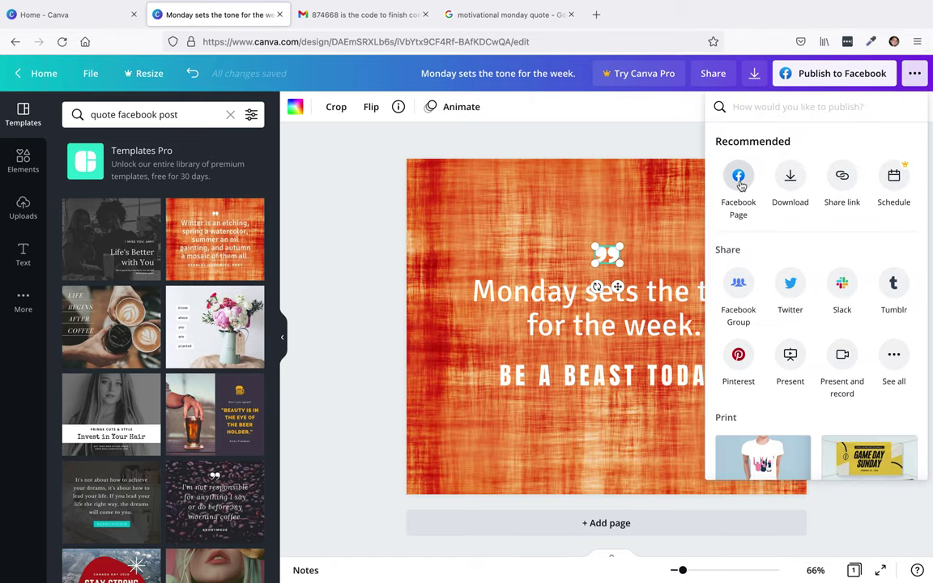
pyautogui.click(790, 178)
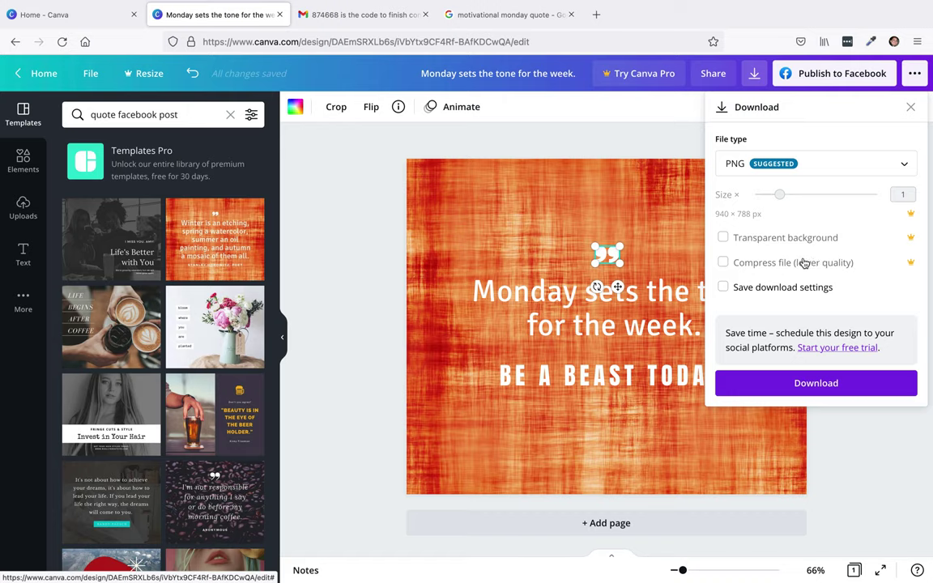
pyautogui.click(816, 386)
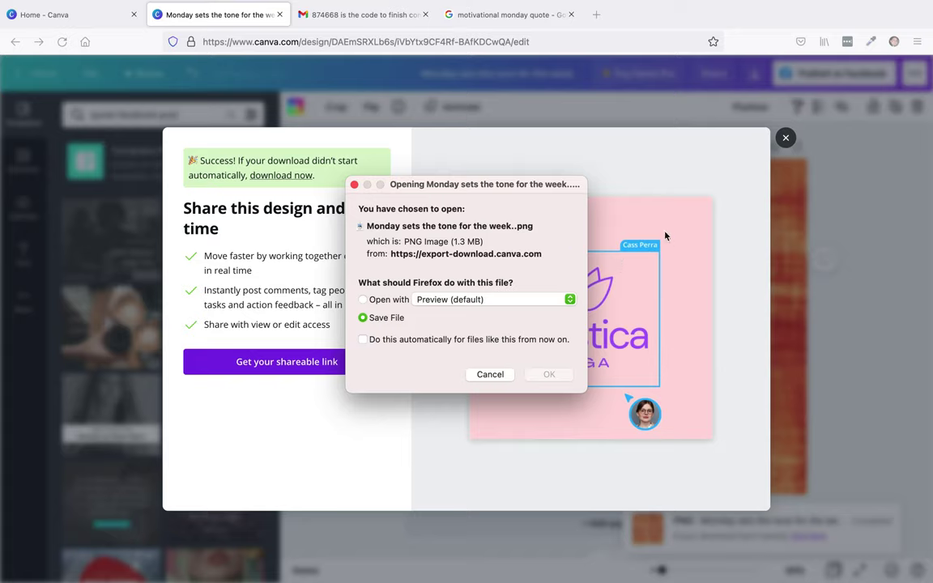
# Save the PNG to the iCloud Desktop and close the download success dialog.
pyautogui.click(549, 374)
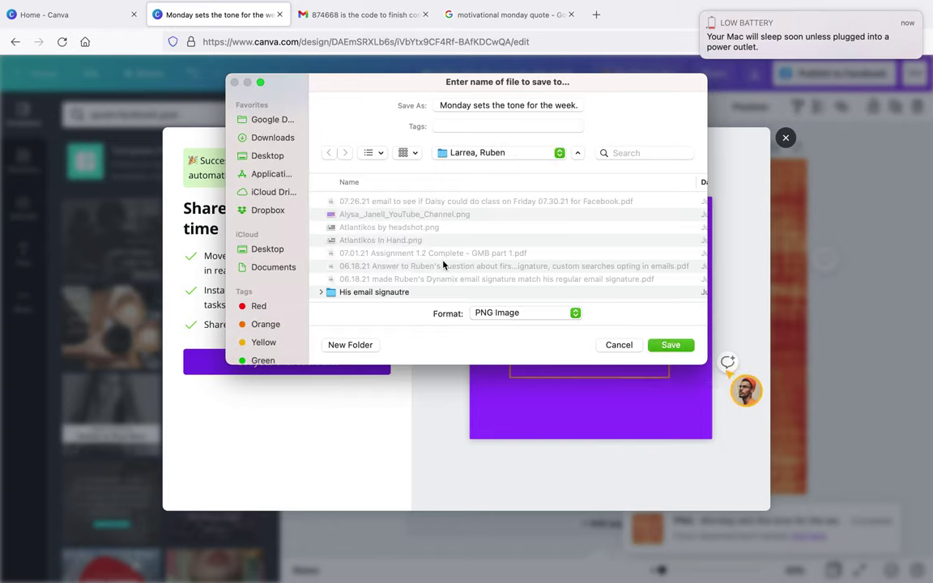
pyautogui.click(507, 113)
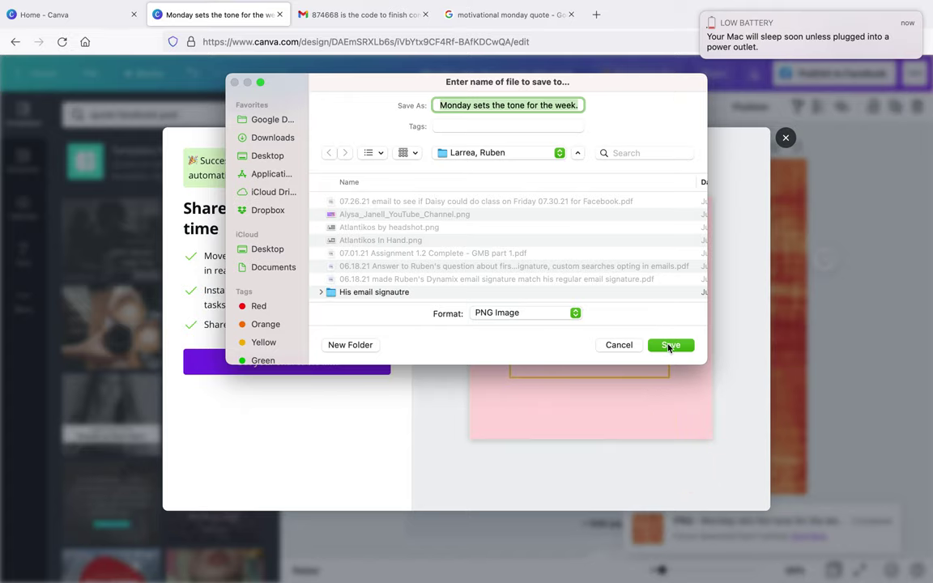
pyautogui.click(267, 249)
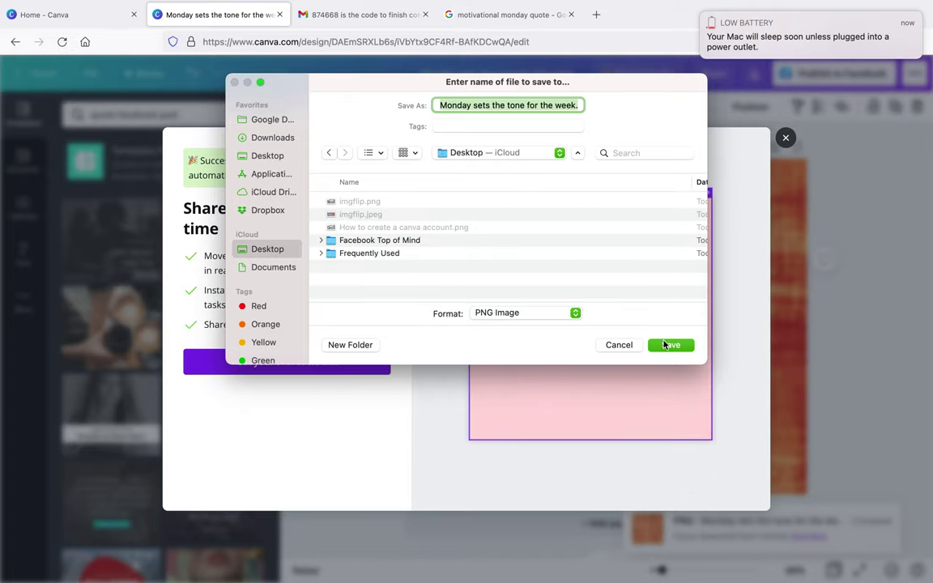
pyautogui.click(668, 345)
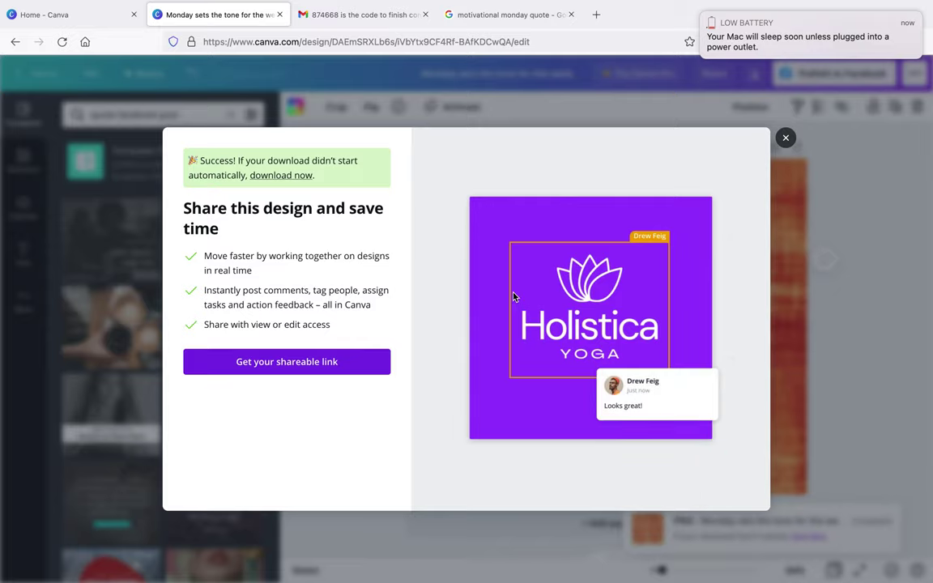
pyautogui.click(783, 138)
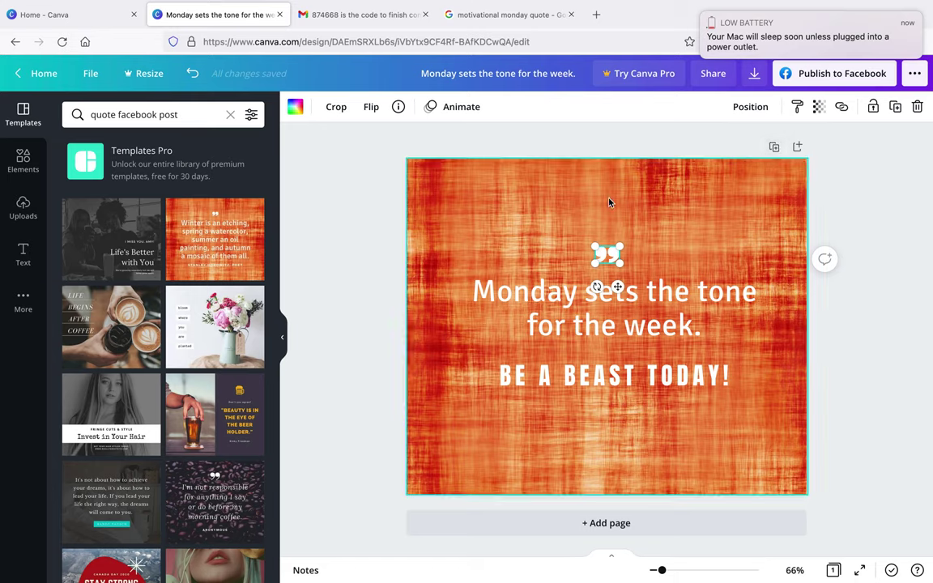
# Dismiss the low battery alert and apply the dark beer-glass quote template.
pyautogui.click(703, 16)
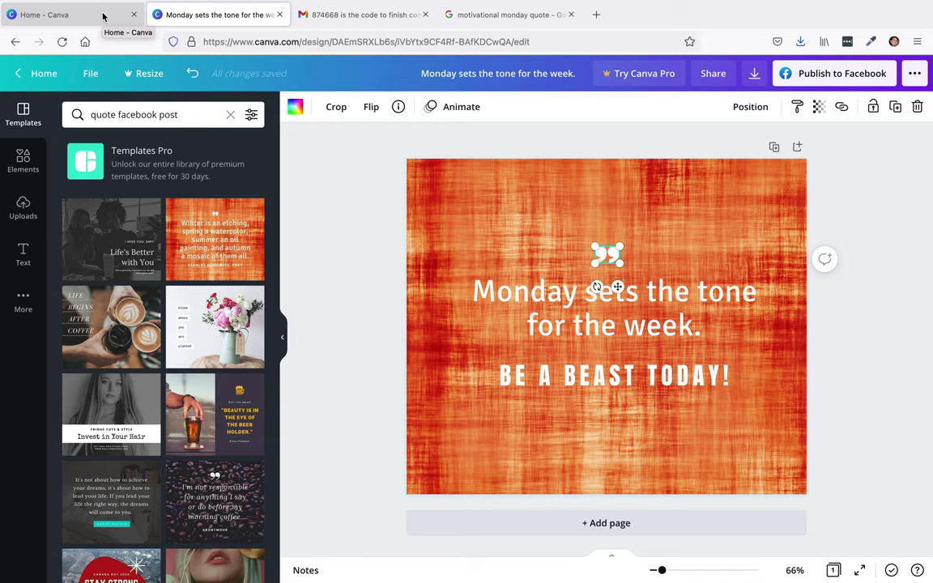
pyautogui.doubleClick(613, 313)
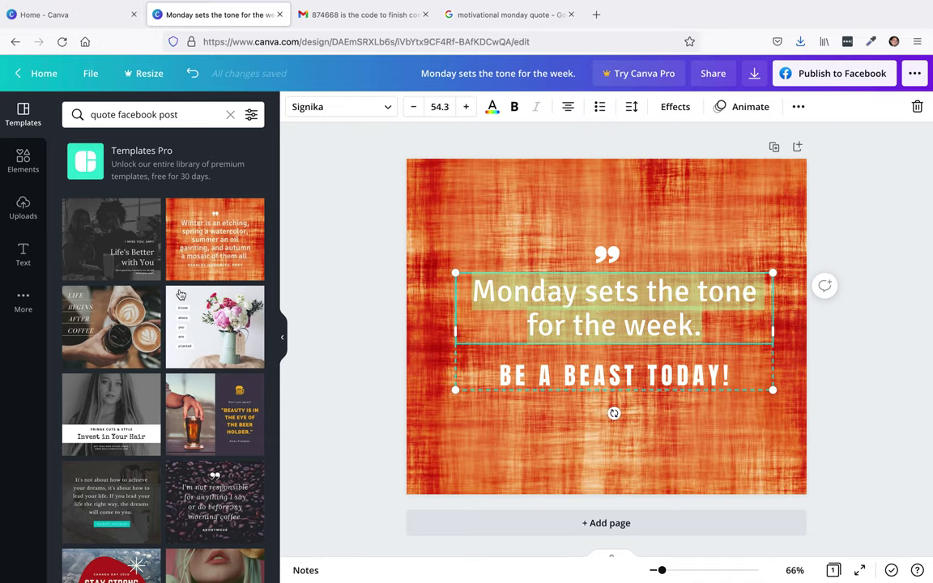
pyautogui.click(229, 417)
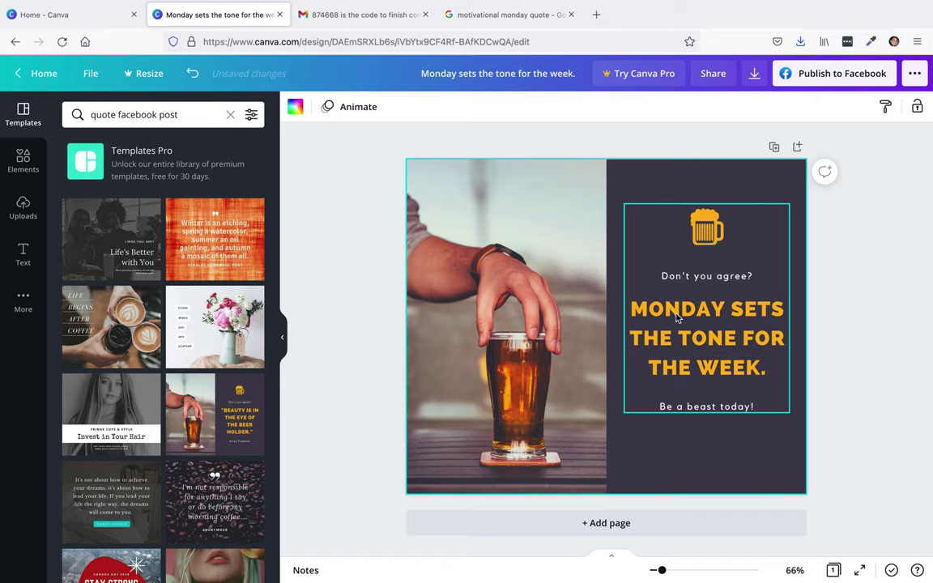
# Delete the 'Don't you agree?' line and the beer mug icon from the template.
pyautogui.click(676, 315)
pyautogui.click(676, 314)
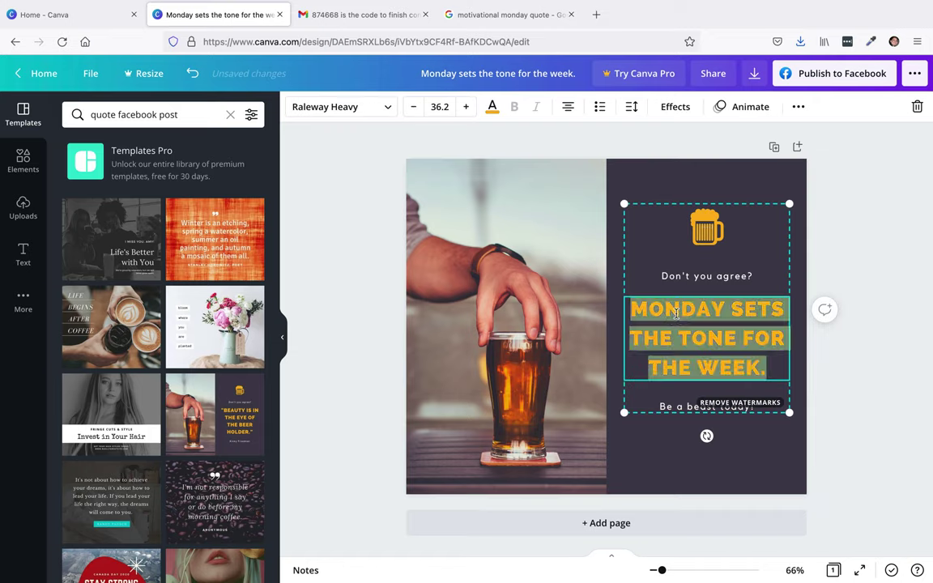
pyautogui.press('Right')
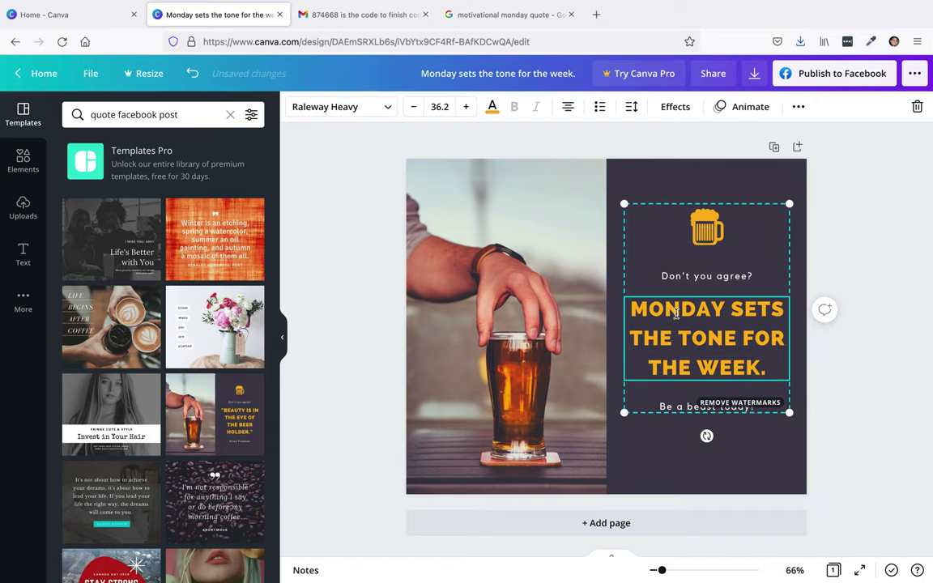
pyautogui.doubleClick(683, 400)
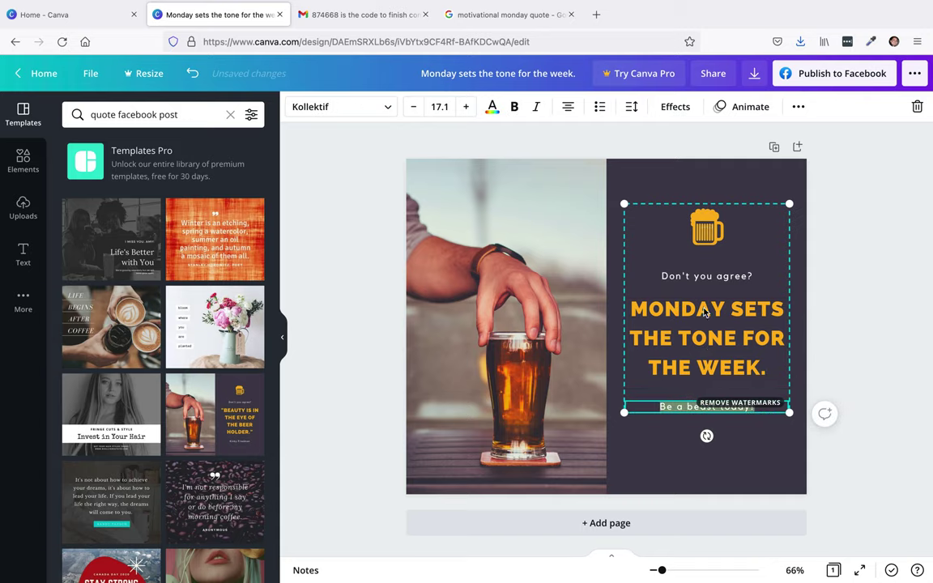
pyautogui.click(706, 278)
pyautogui.press('Delete')
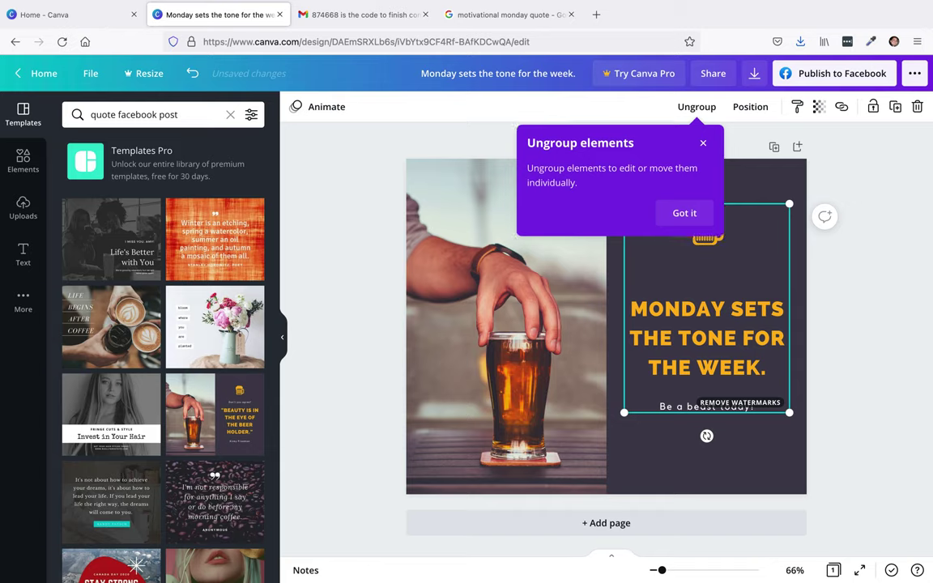
pyautogui.click(703, 143)
pyautogui.click(711, 235)
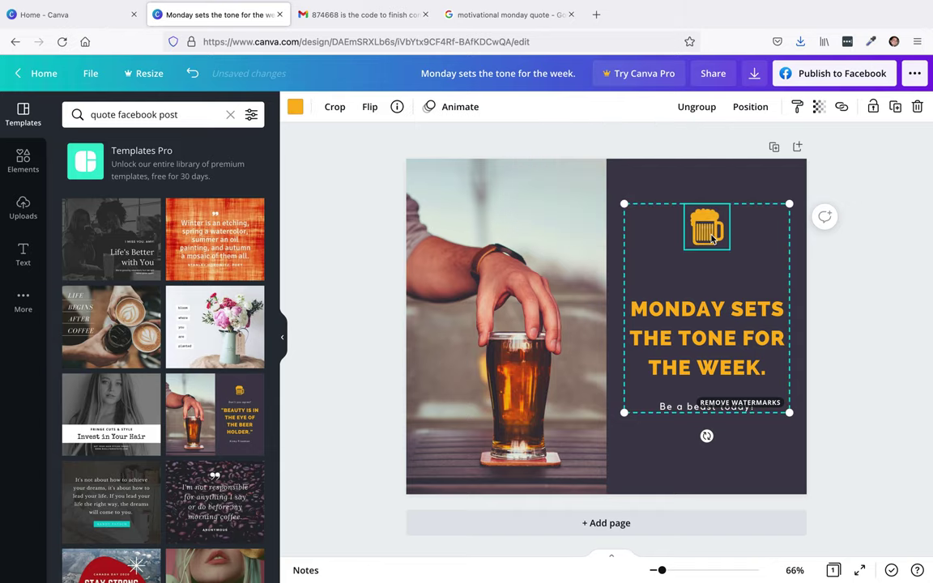
pyautogui.press('Delete')
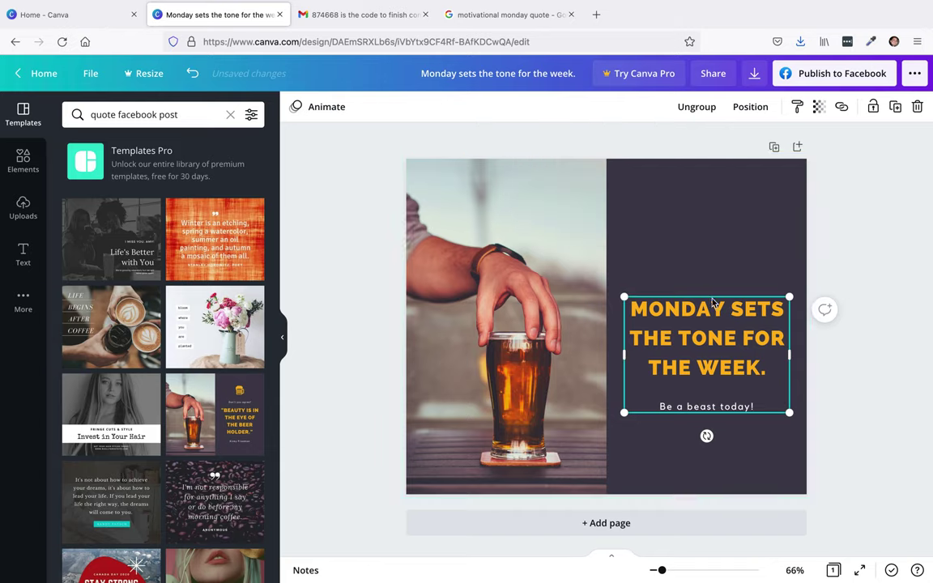
# Move the quote text up, enlarge 'Be a beast today!' to 25.1, and delete the beer photo.
pyautogui.click(712, 303)
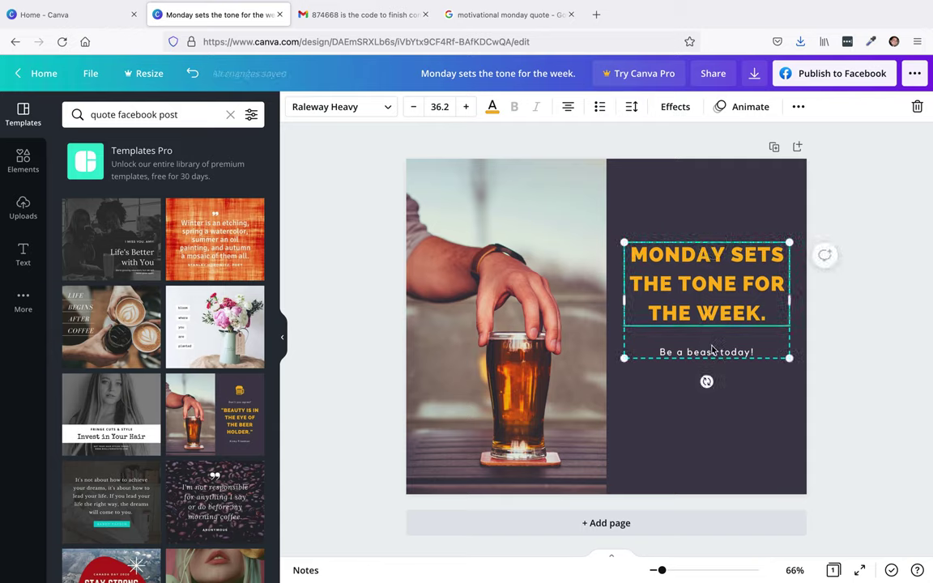
pyautogui.click(712, 350)
pyautogui.click(712, 351)
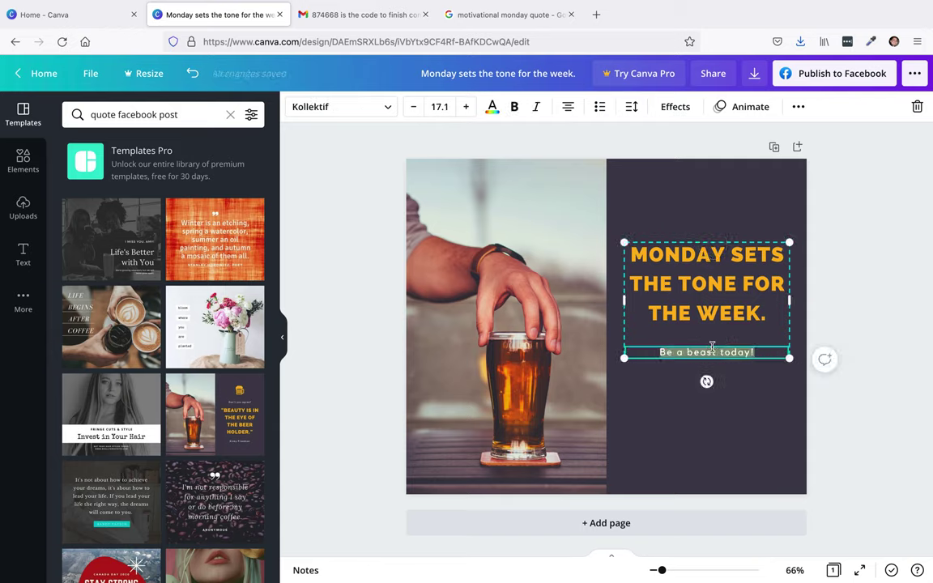
pyautogui.click(465, 106)
pyautogui.click(465, 106)
pyautogui.click(465, 106)
pyautogui.click(465, 106)
pyautogui.click(465, 106)
pyautogui.click(465, 106)
pyautogui.click(465, 107)
pyautogui.click(465, 106)
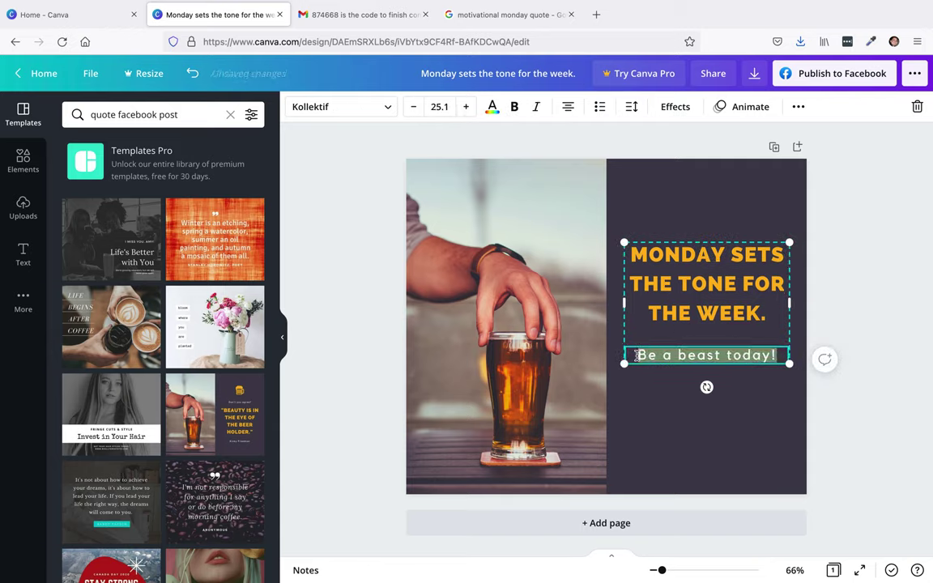
pyautogui.click(676, 412)
pyautogui.click(526, 374)
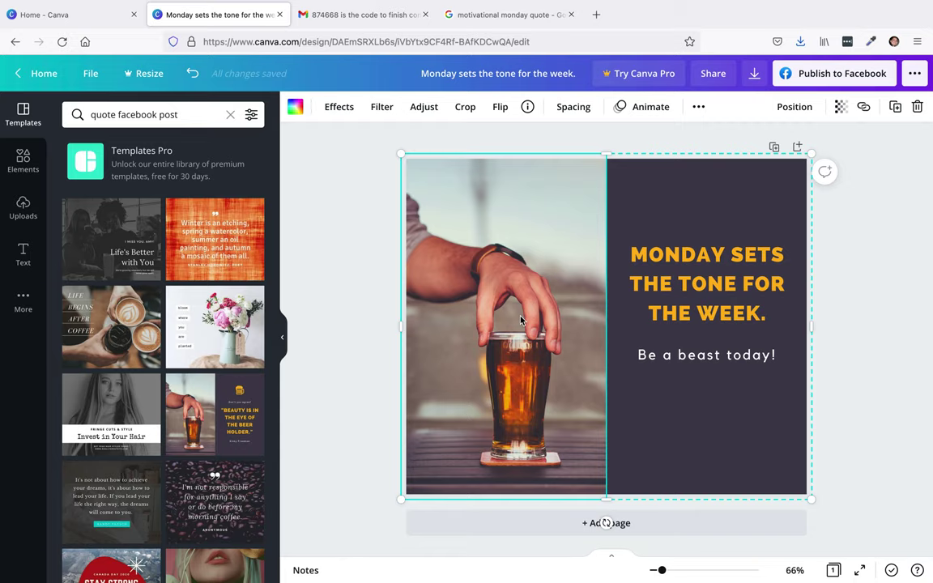
pyautogui.press('Delete')
# Search templates for 'beast' and apply the 'Work out like a beast' template.
pyautogui.click(150, 112)
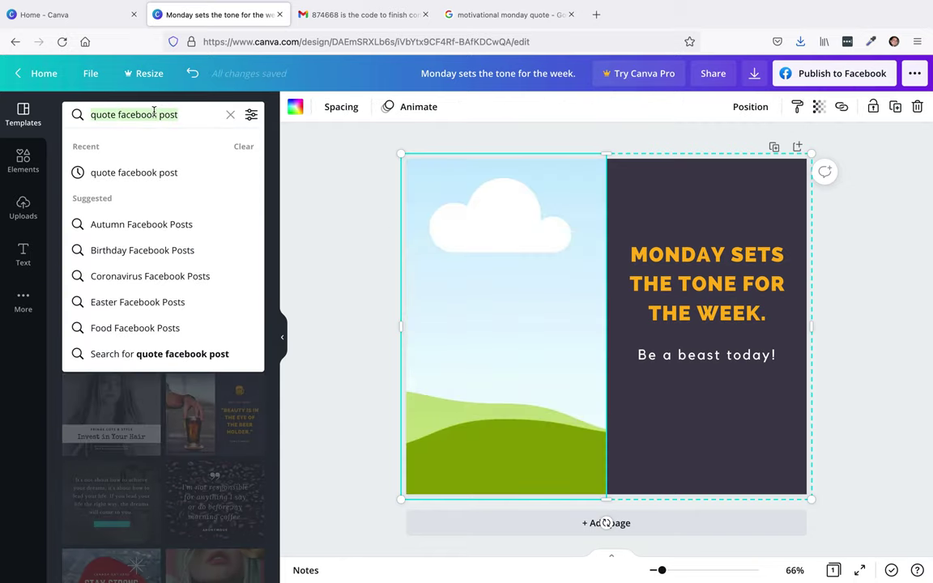
pyautogui.write('beast')
pyautogui.press('Return')
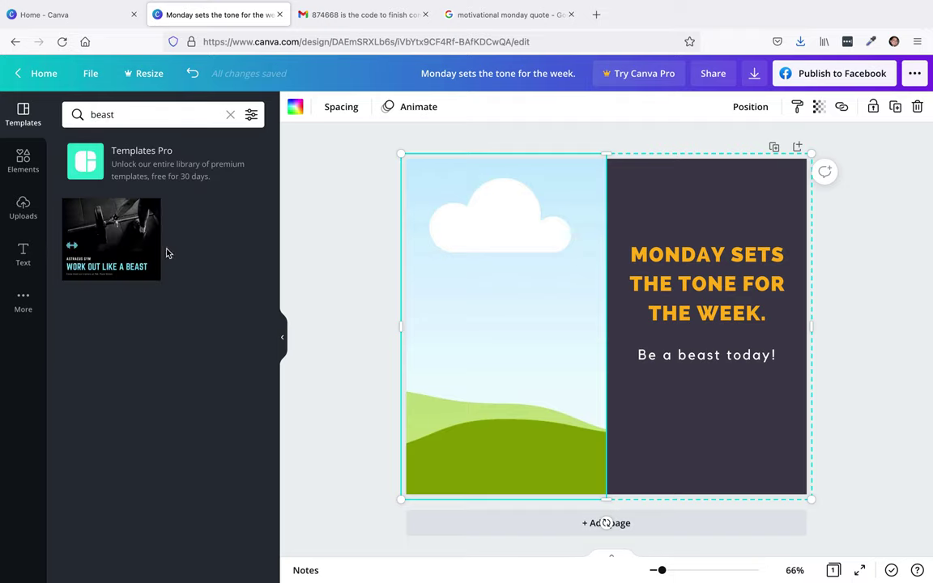
pyautogui.moveTo(145, 252)
pyautogui.click(144, 252)
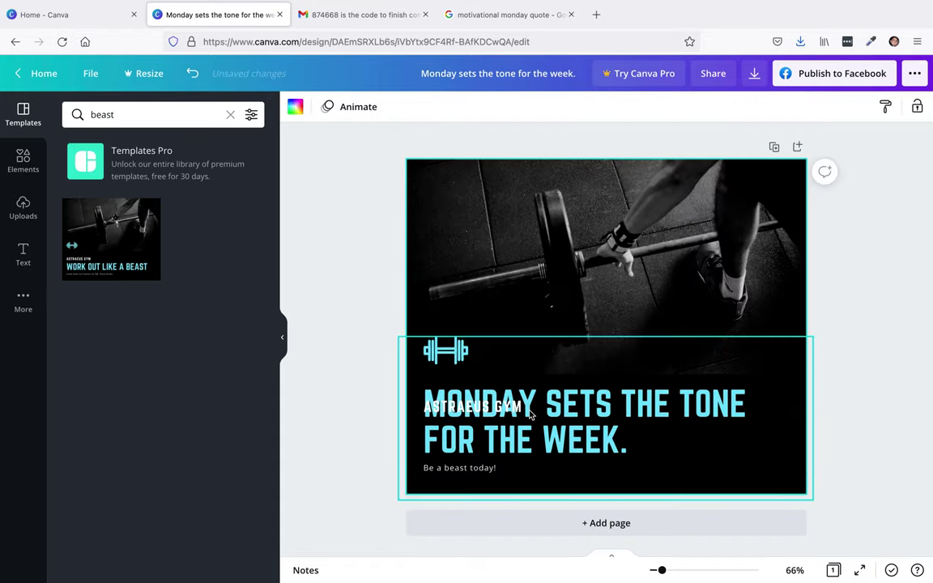
# Delete the ASTRAEUS GYM name and the barbell icon from the black area.
pyautogui.click(444, 373)
pyautogui.press('Delete')
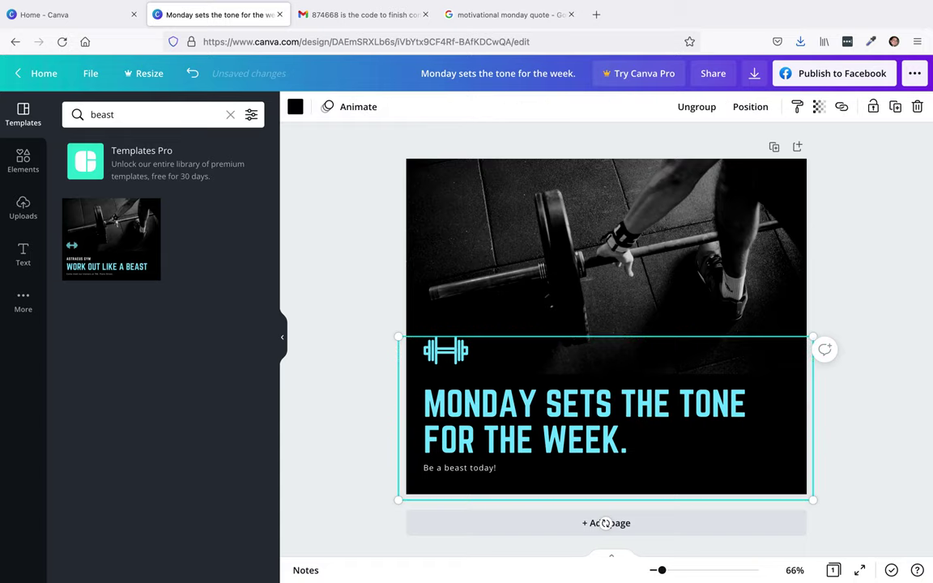
pyautogui.click(451, 359)
pyautogui.press('Delete')
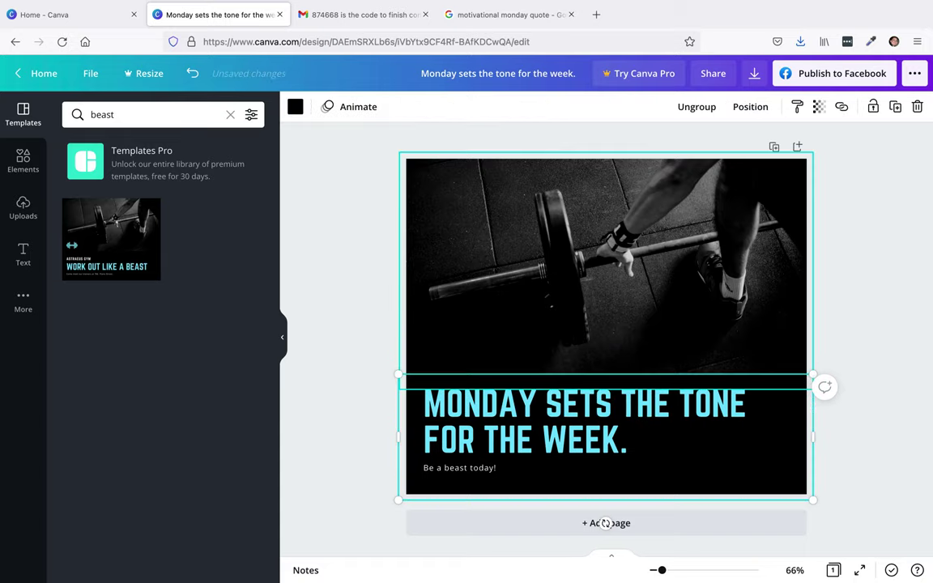
pyautogui.click(527, 304)
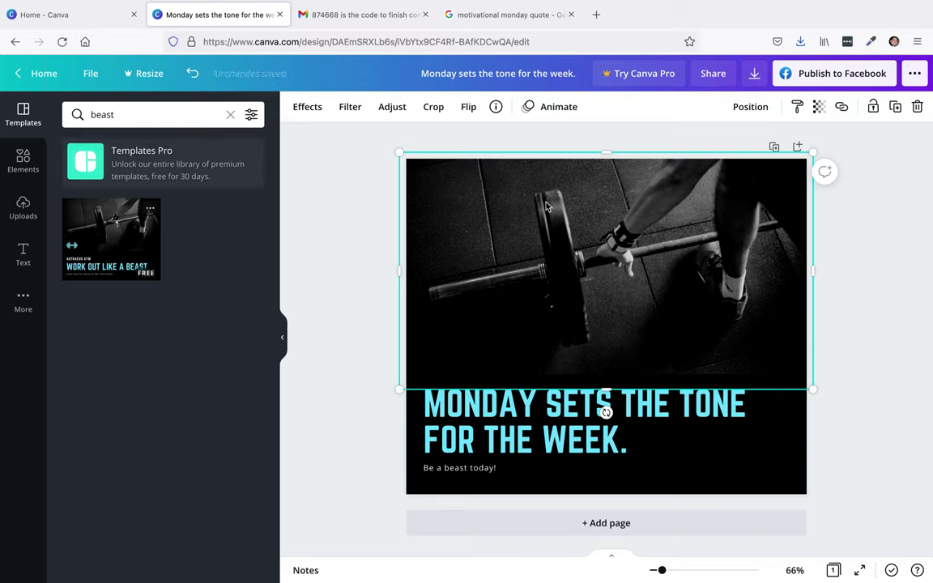
# Start a PNG download of the black gym Monday quote post.
pyautogui.click(915, 73)
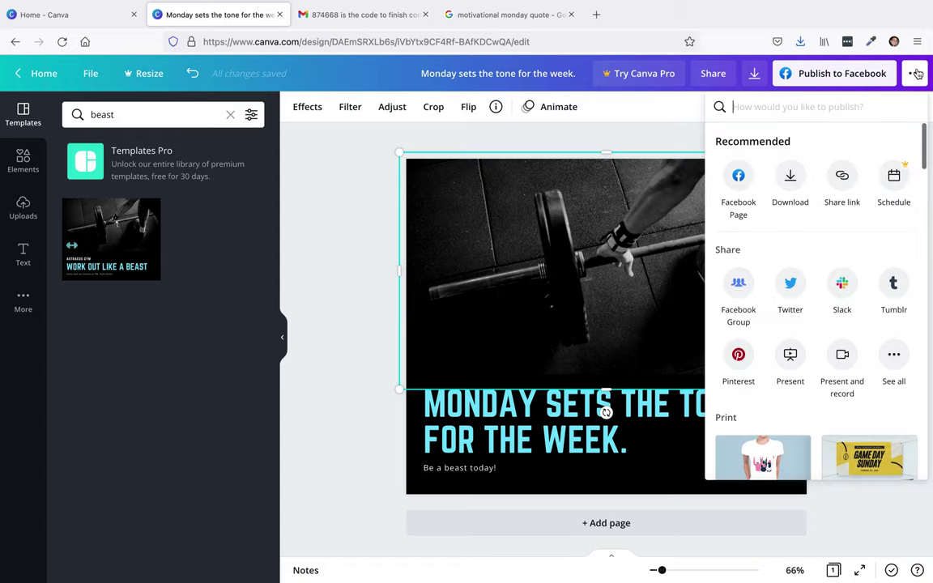
pyautogui.click(790, 178)
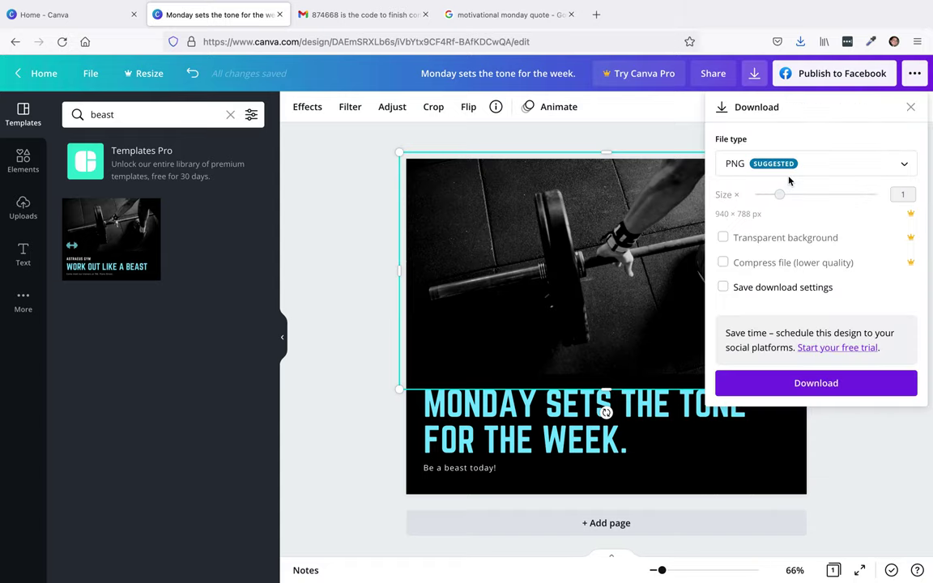
pyautogui.click(808, 384)
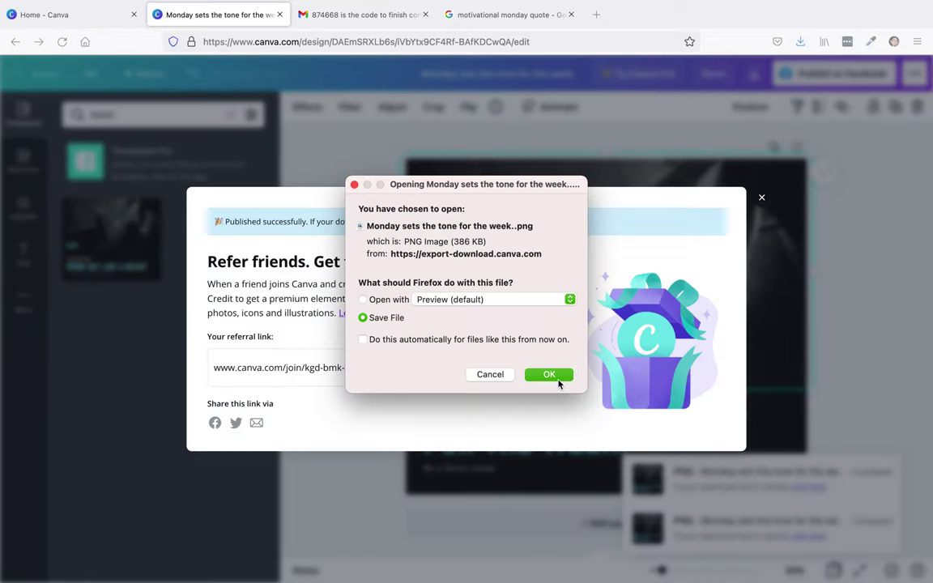
# Save the PNG with 'Workout' prefixed to its file name, then dismiss the success popup.
pyautogui.click(550, 376)
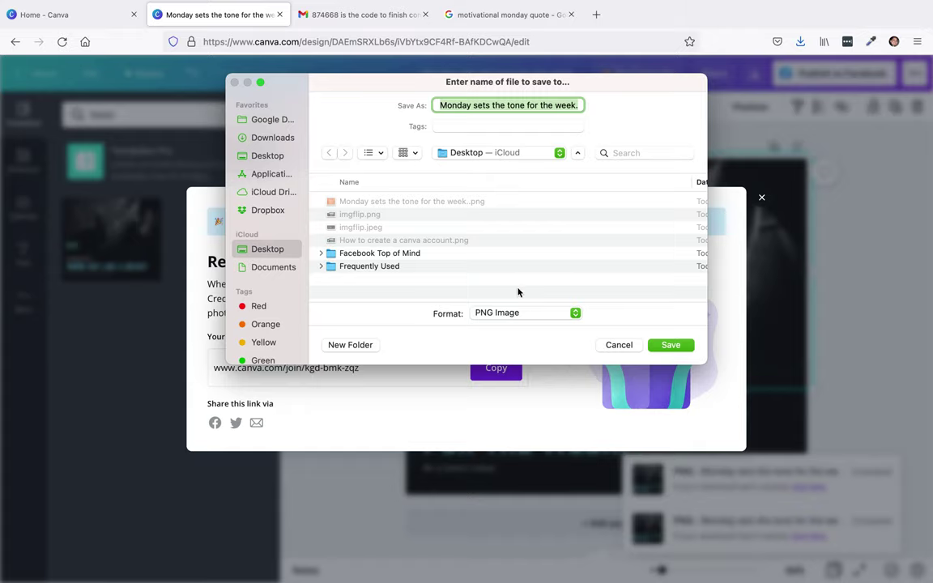
pyautogui.click(441, 106)
pyautogui.write('Workout')
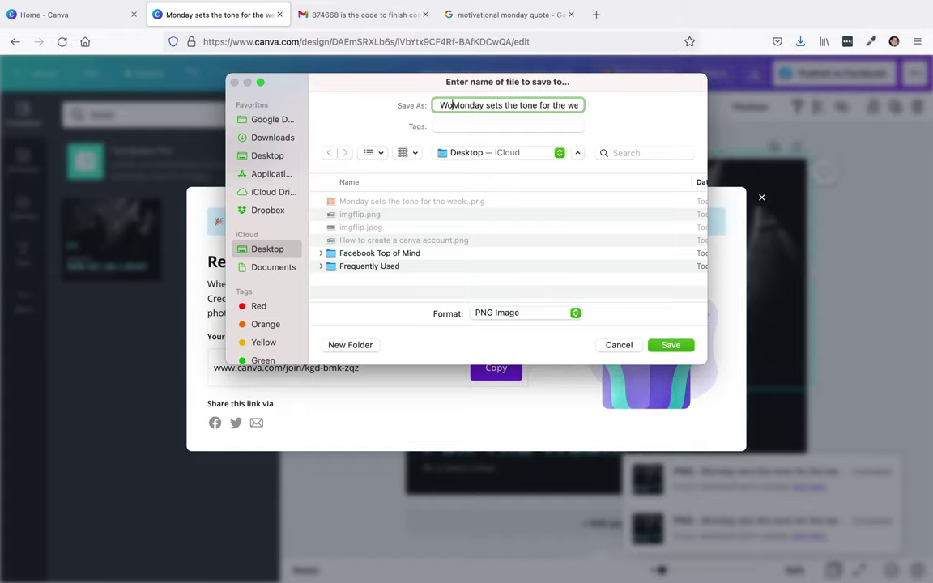
pyautogui.press('Return')
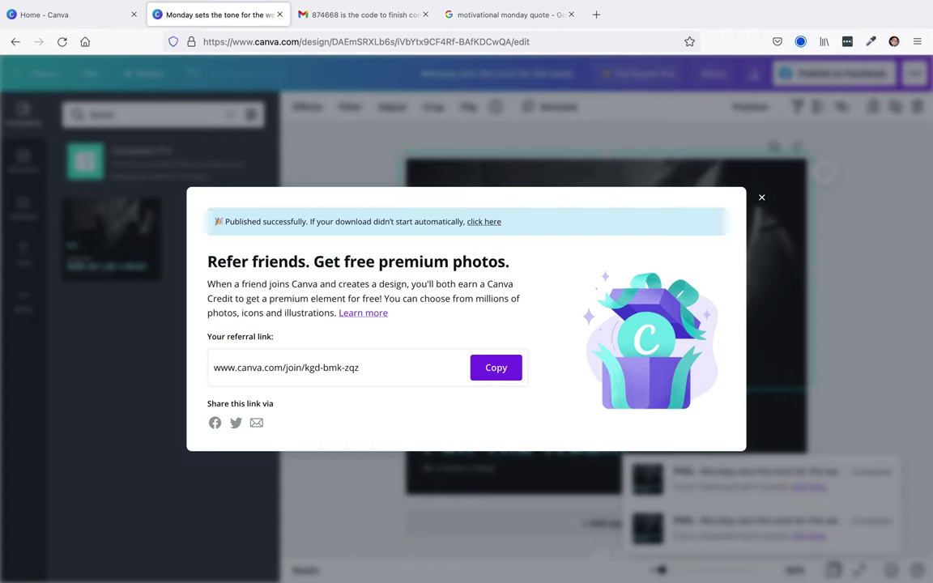
pyautogui.click(761, 197)
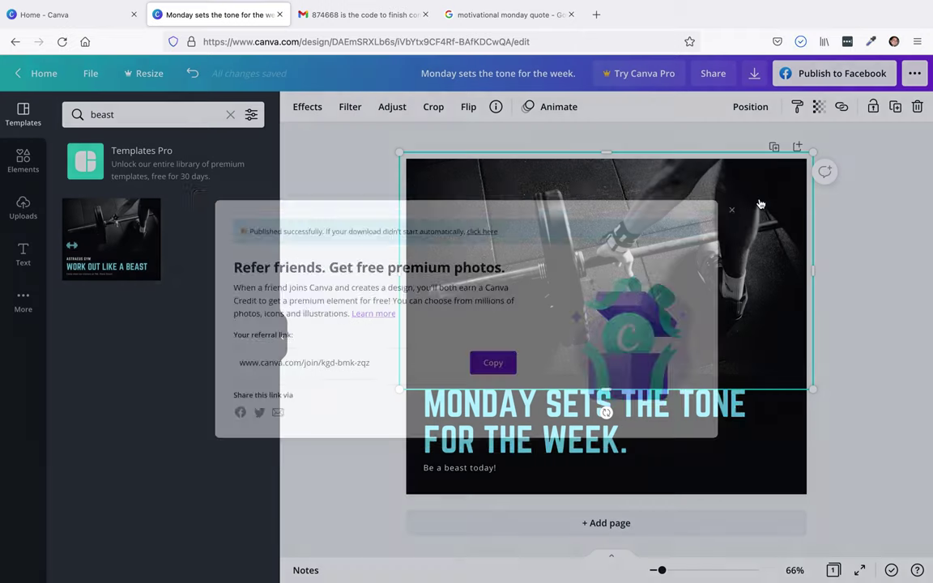